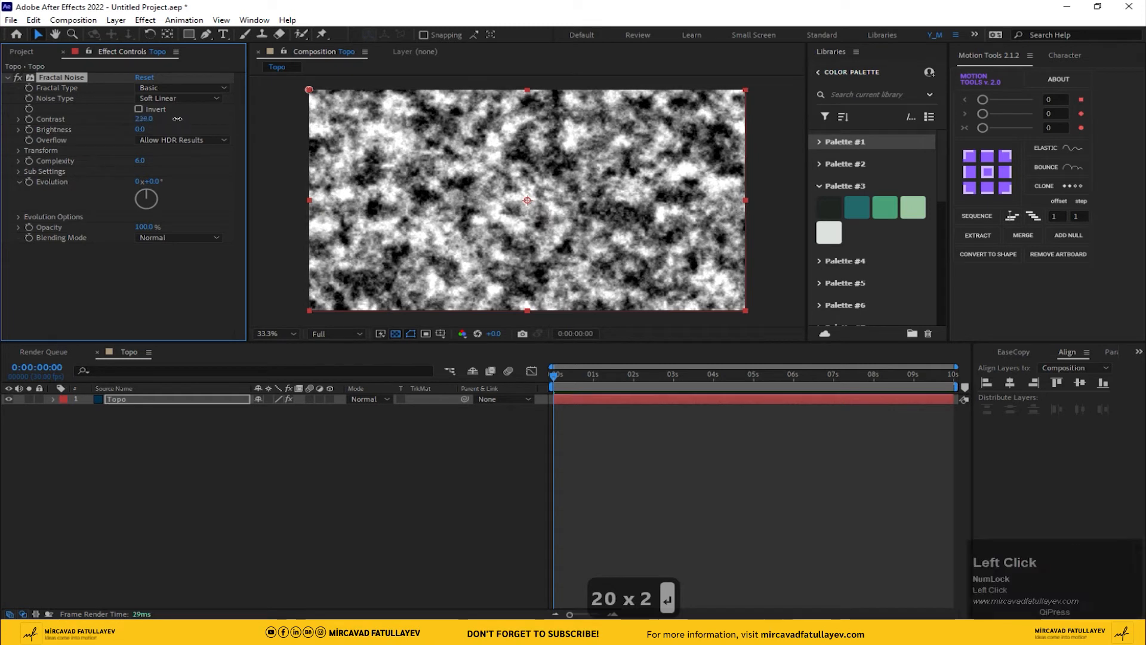
Set the Fractal Noise contrast to 300 and its transform scale to 150
left_click(146, 119)
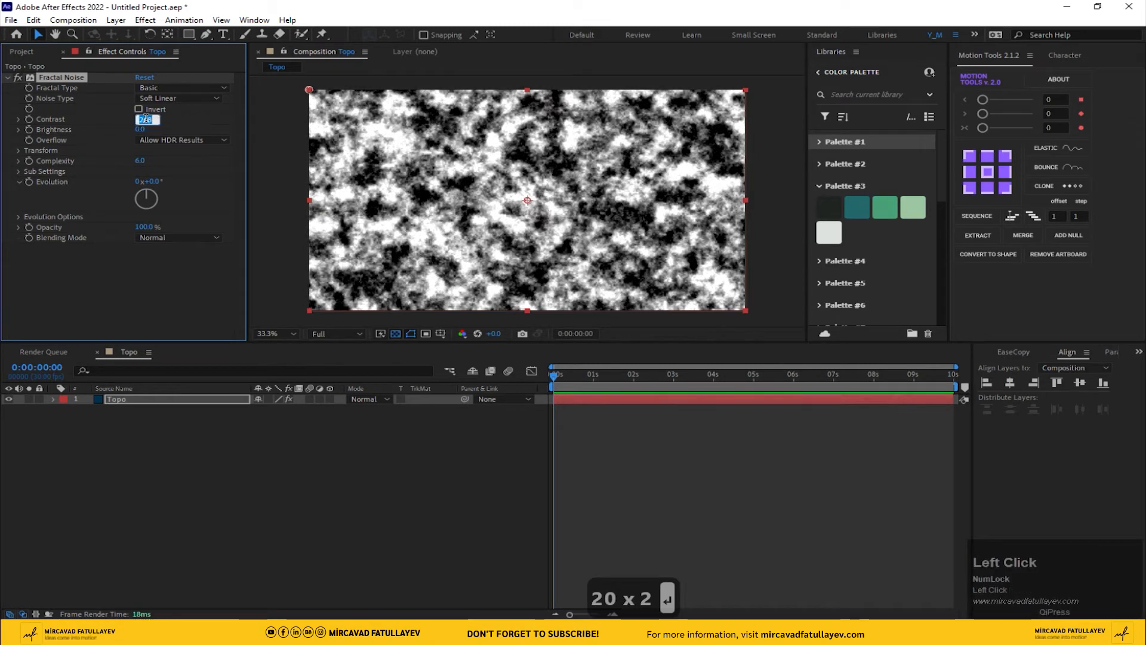
type("300")
key("Return")
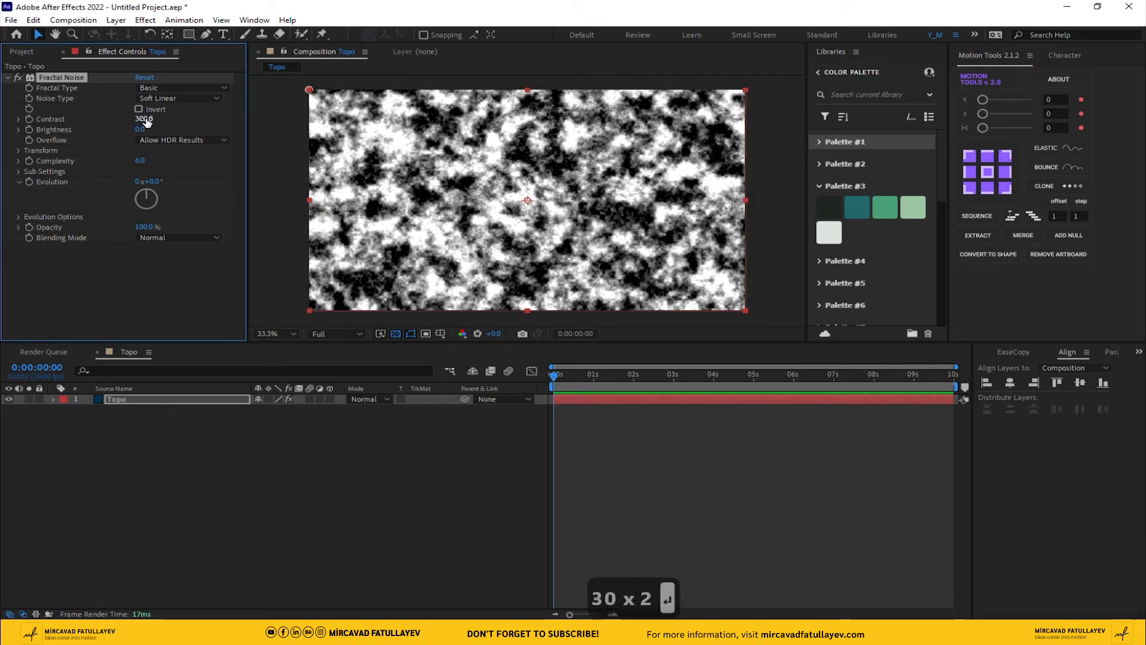
left_click(16, 149)
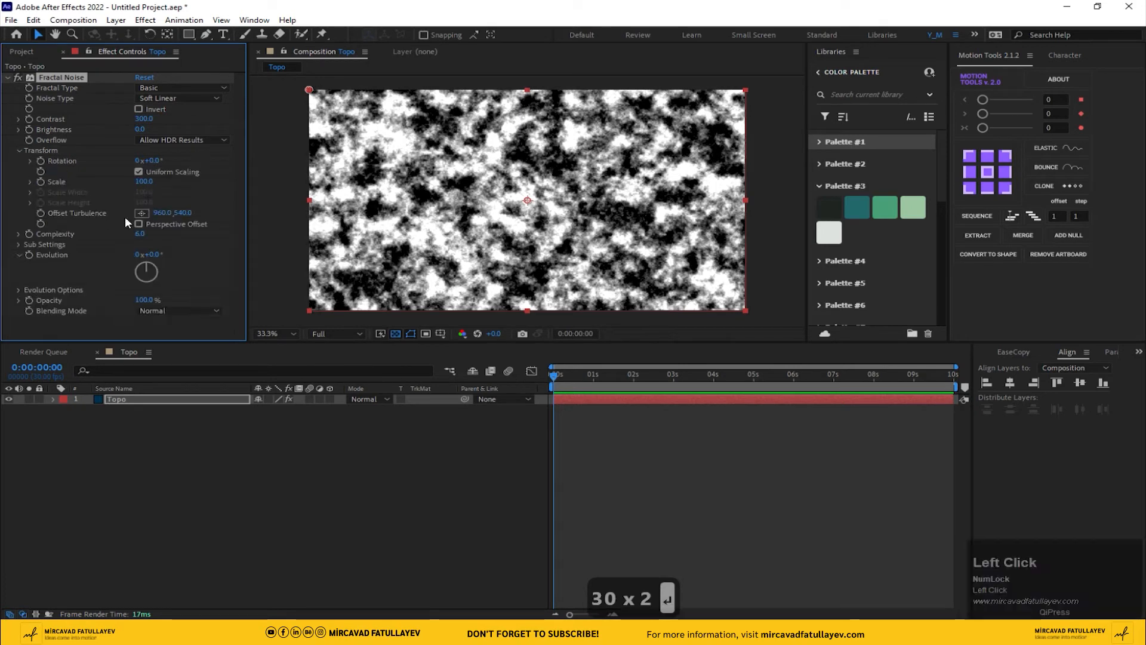
left_click(142, 182)
type("1")
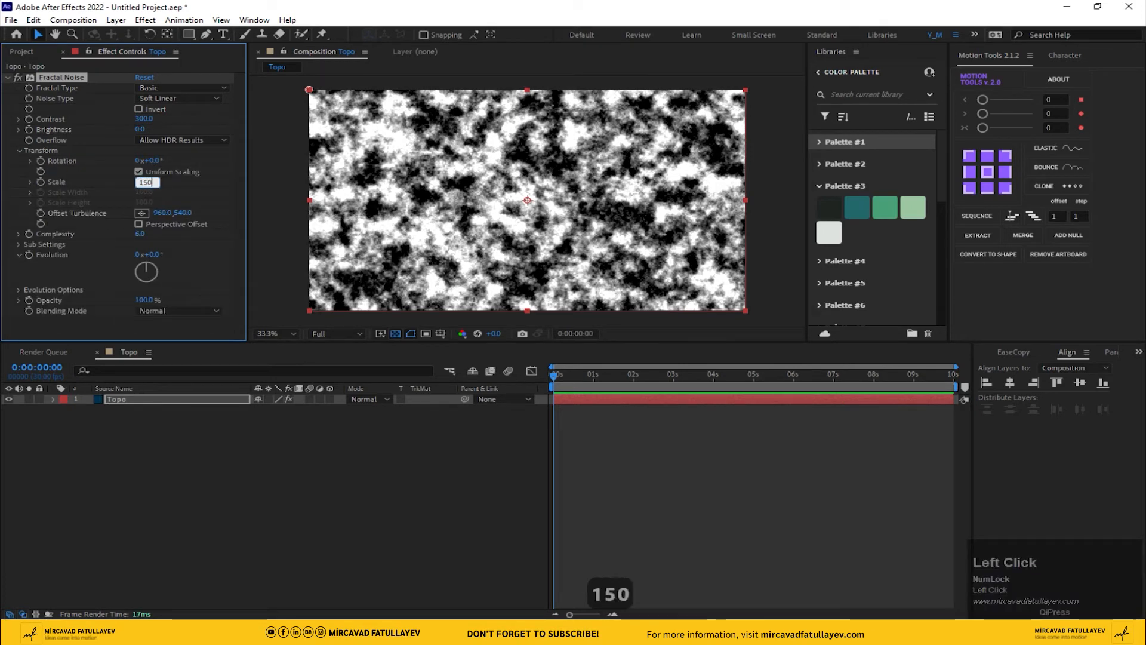
type("50")
key("Return")
Apply the Fast Box Blur effect to the Topo layer and set its blur radius to 50
left_click(137, 399)
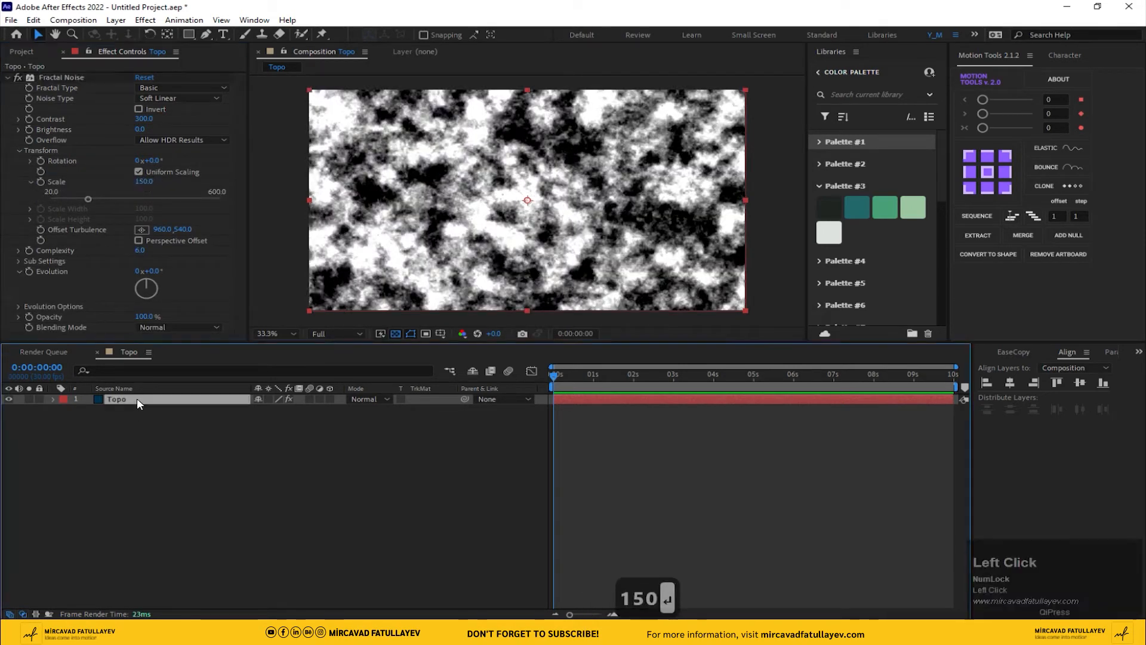
left_click(8, 77)
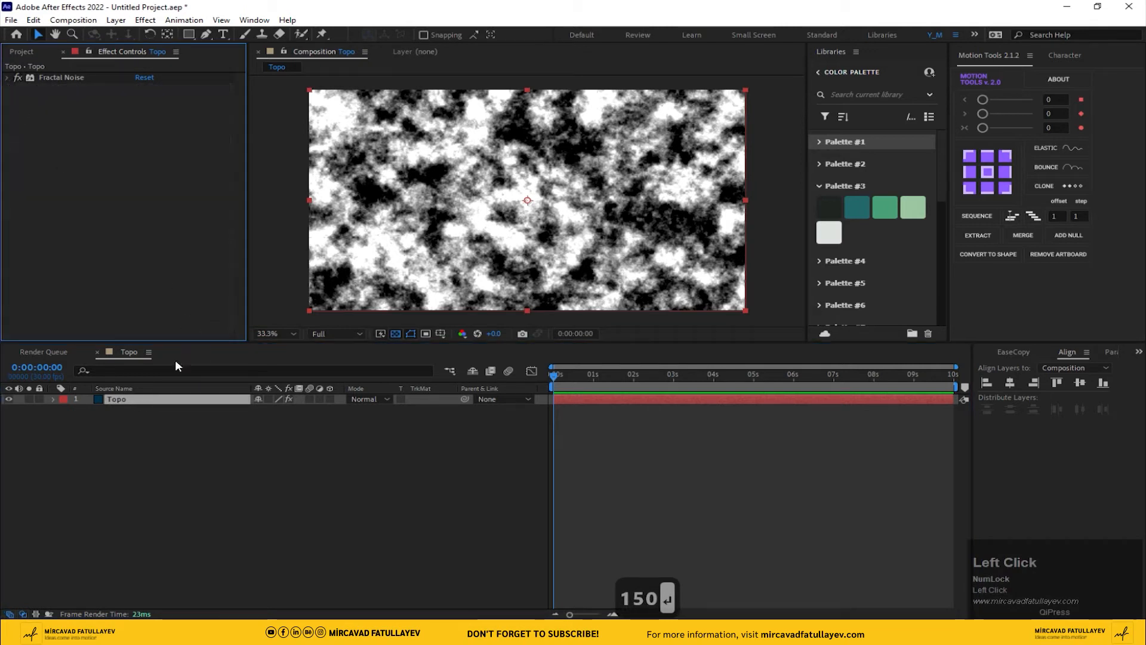
left_click(128, 400)
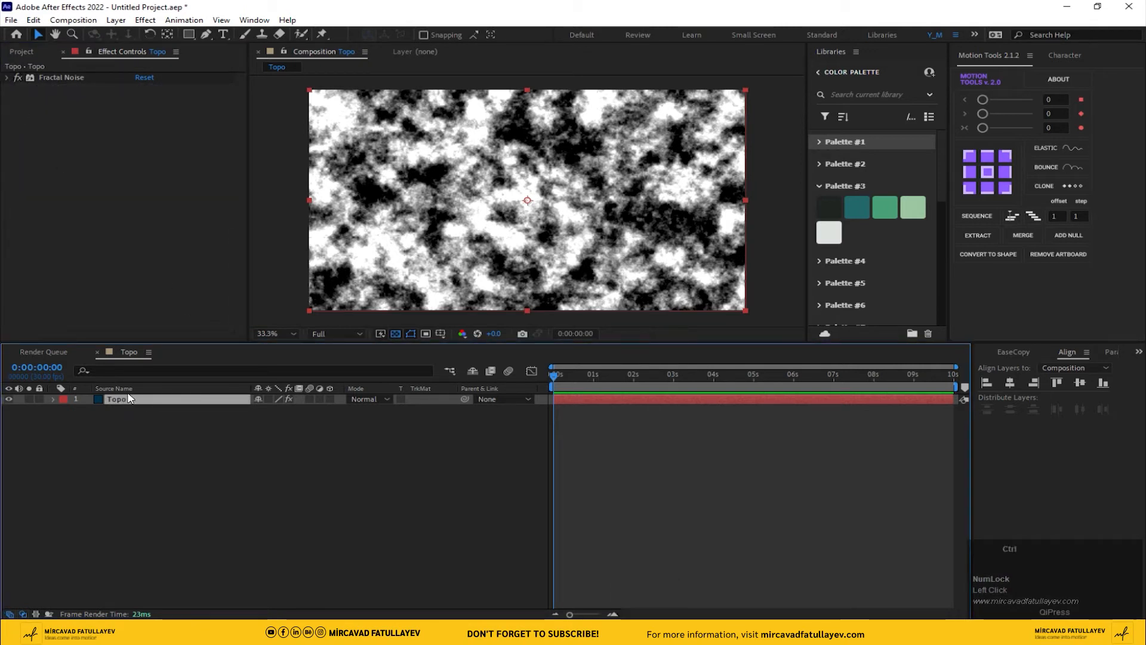
key("ctrl+space")
type("fas")
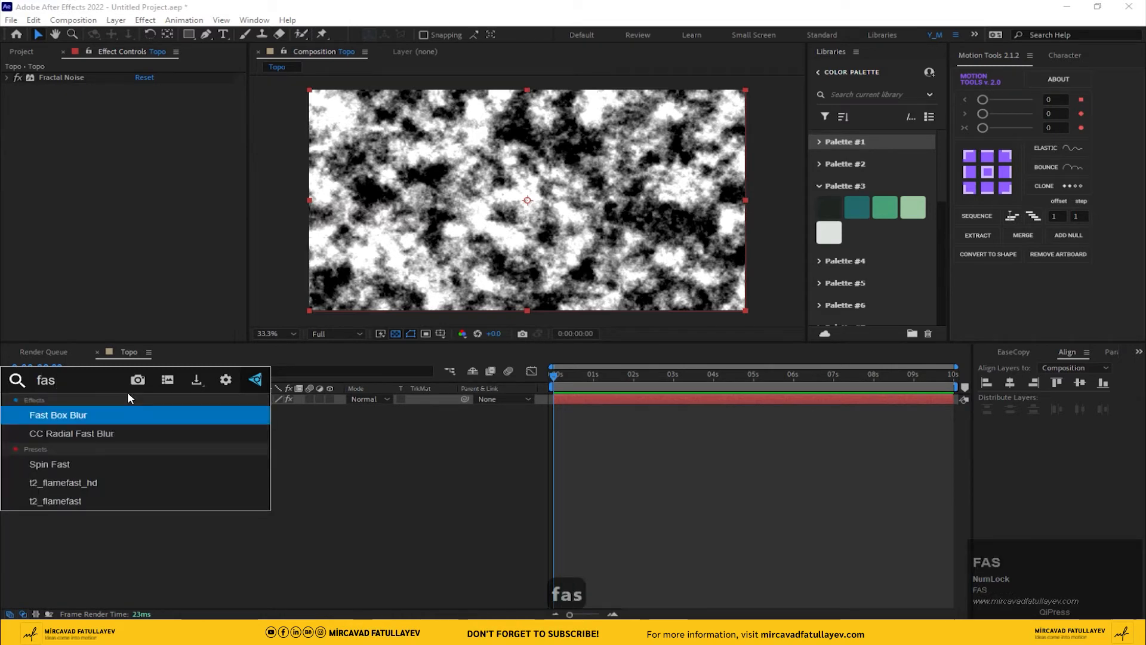
key("Return")
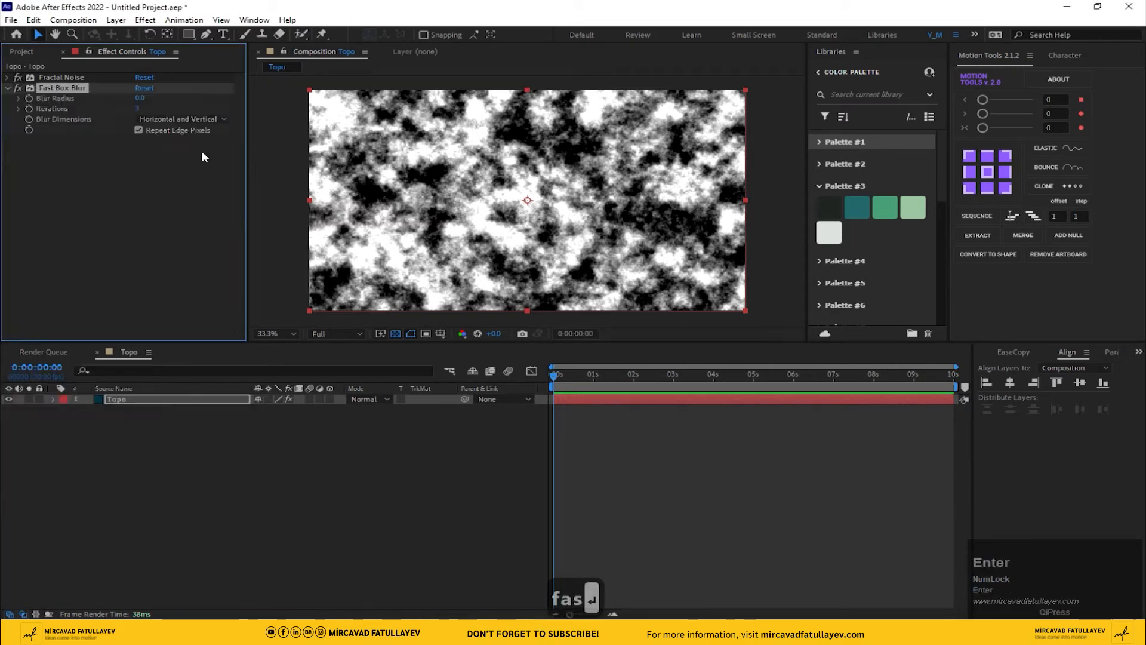
left_click_drag(143, 97, 176, 96)
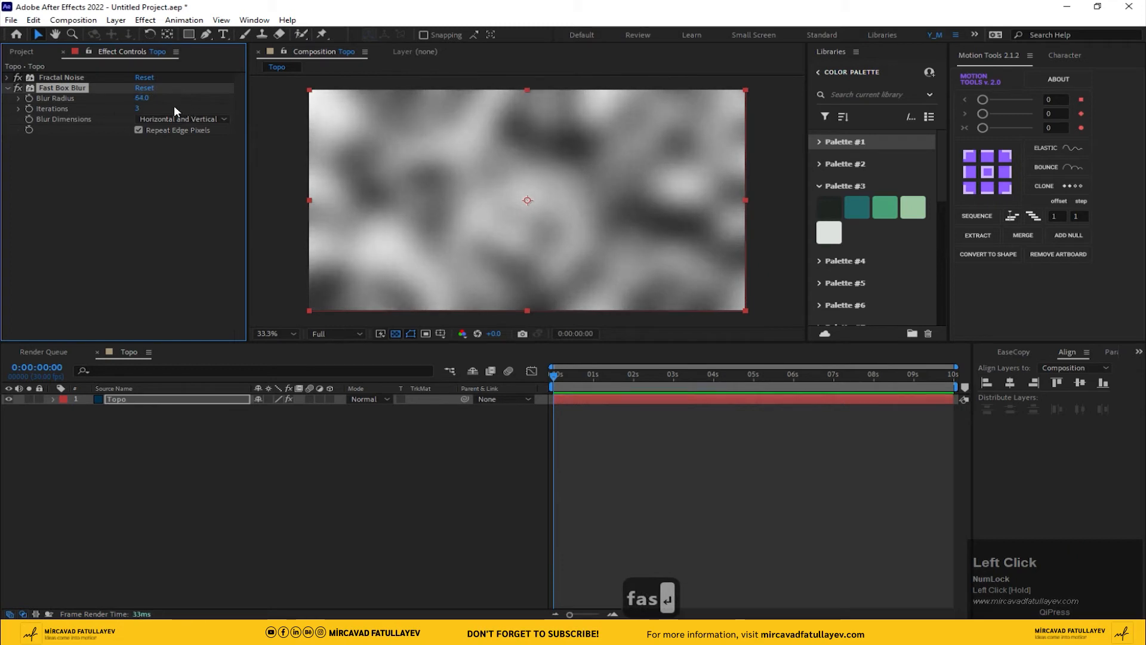
type("50")
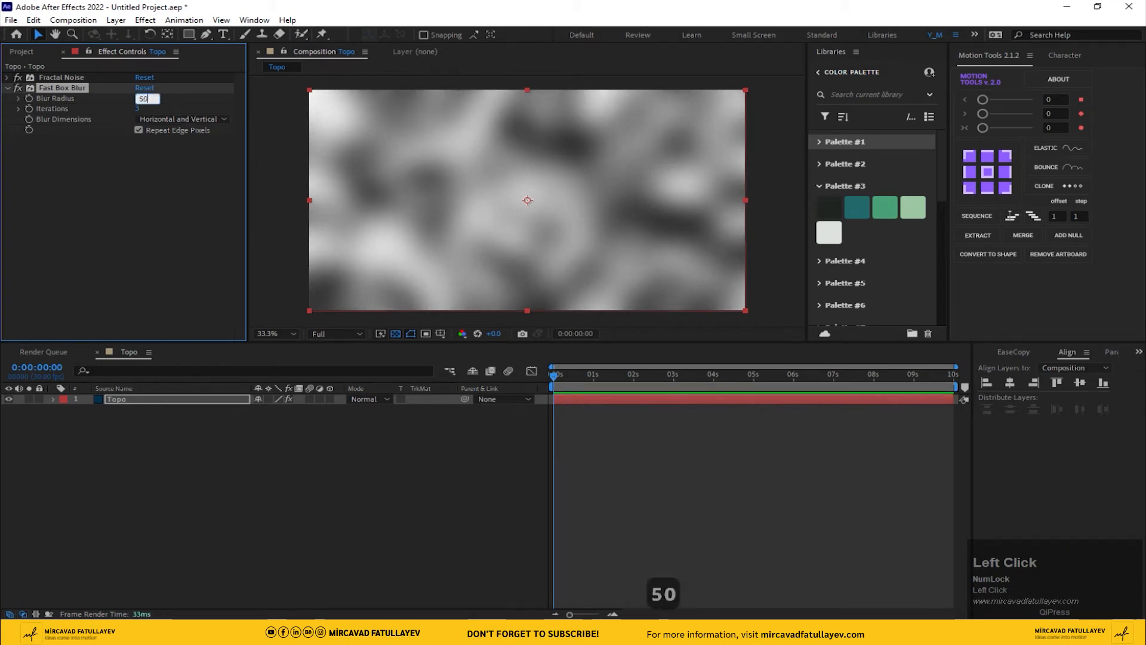
key("Return")
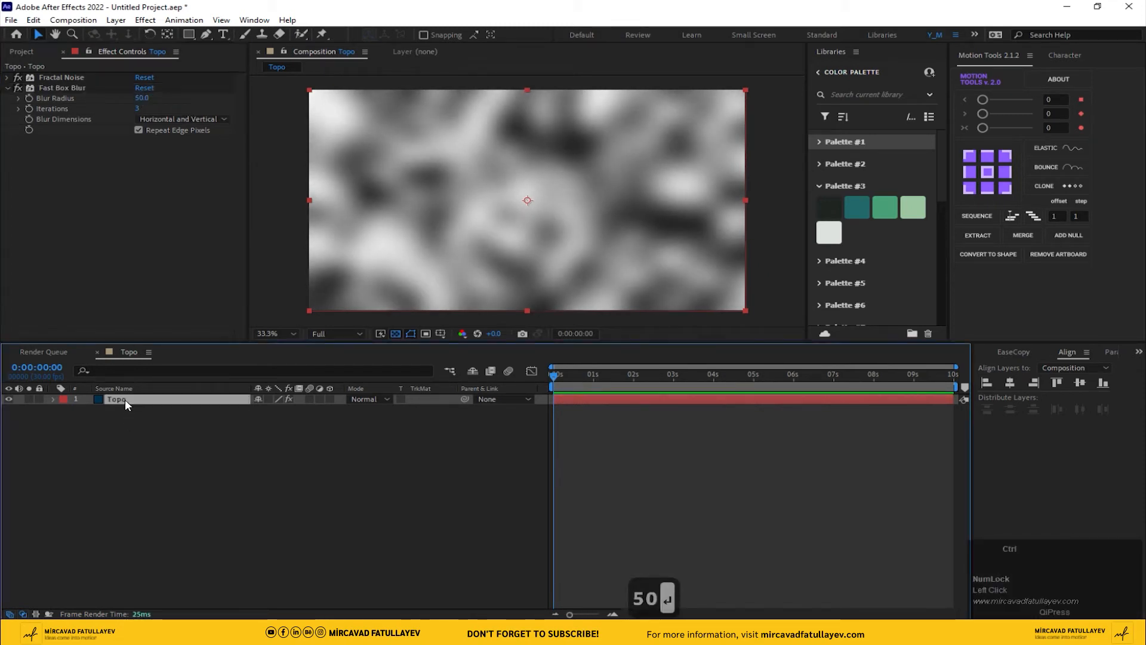
Apply the Posterize effect to the Topo layer after the blur
key("ctrl+space")
type("po")
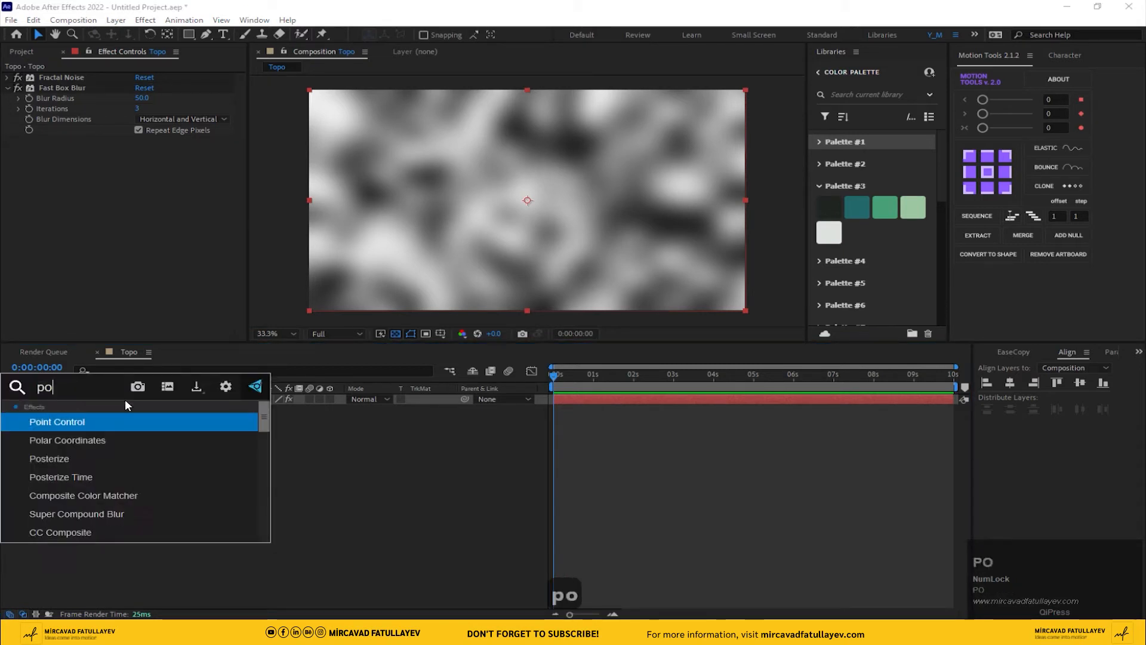
key("Down")
key("Down")
key("Return")
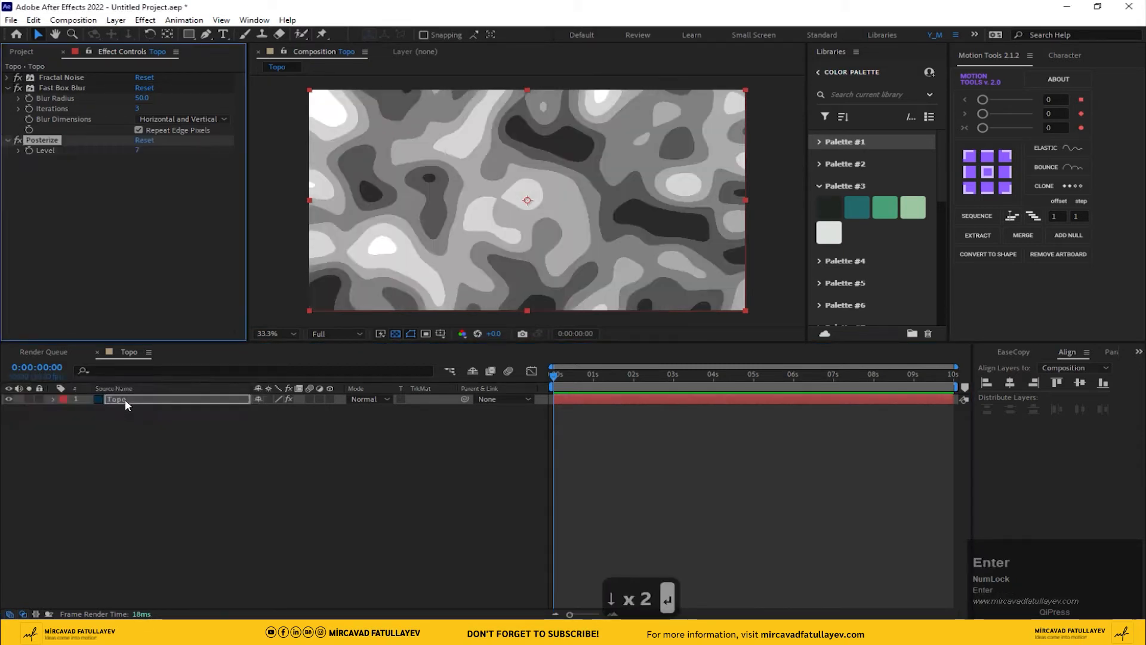
Try Posterize levels of 8 and 10, and settle on level 6
left_click(135, 150)
left_click_drag(135, 150, 140, 150)
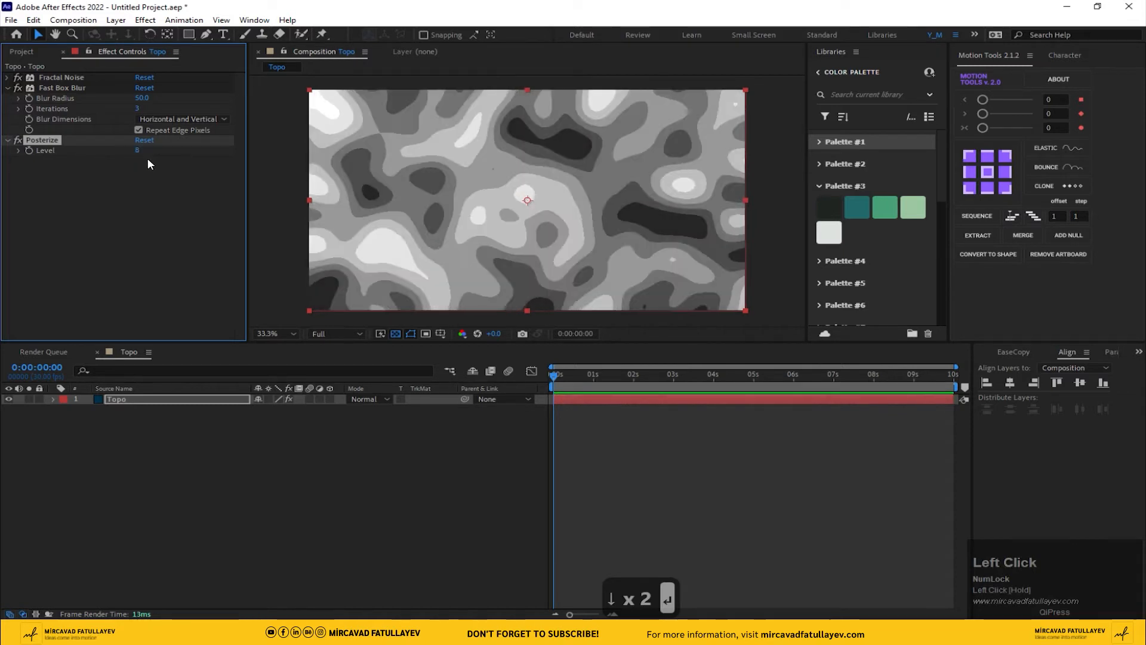
left_click(138, 151)
type("10")
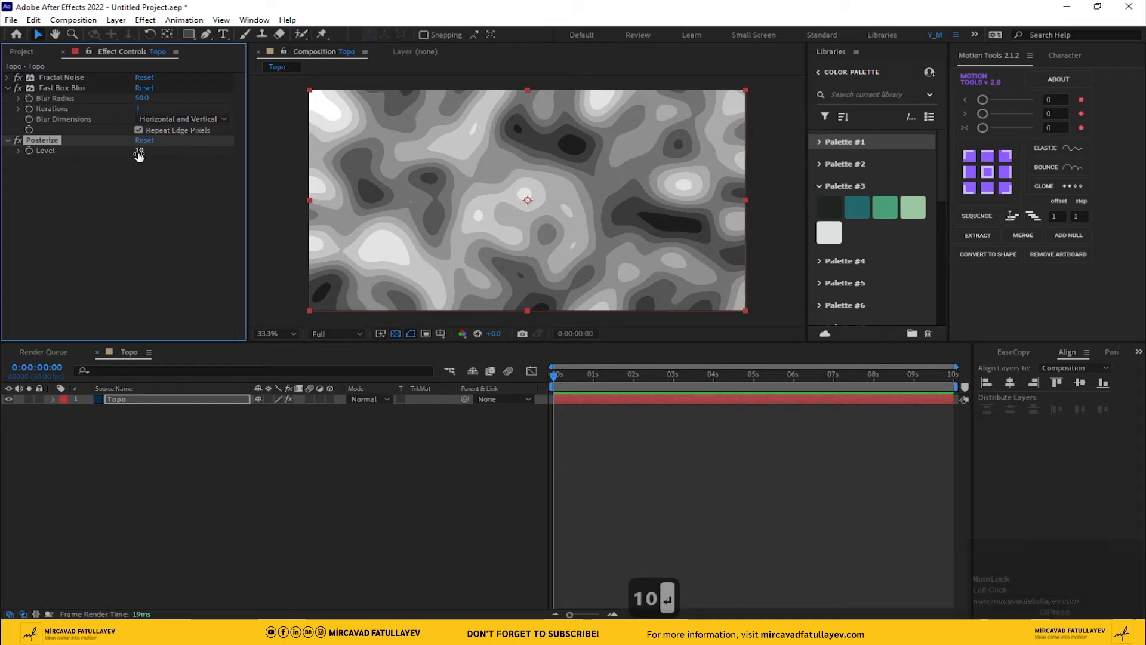
key("Return")
type("6")
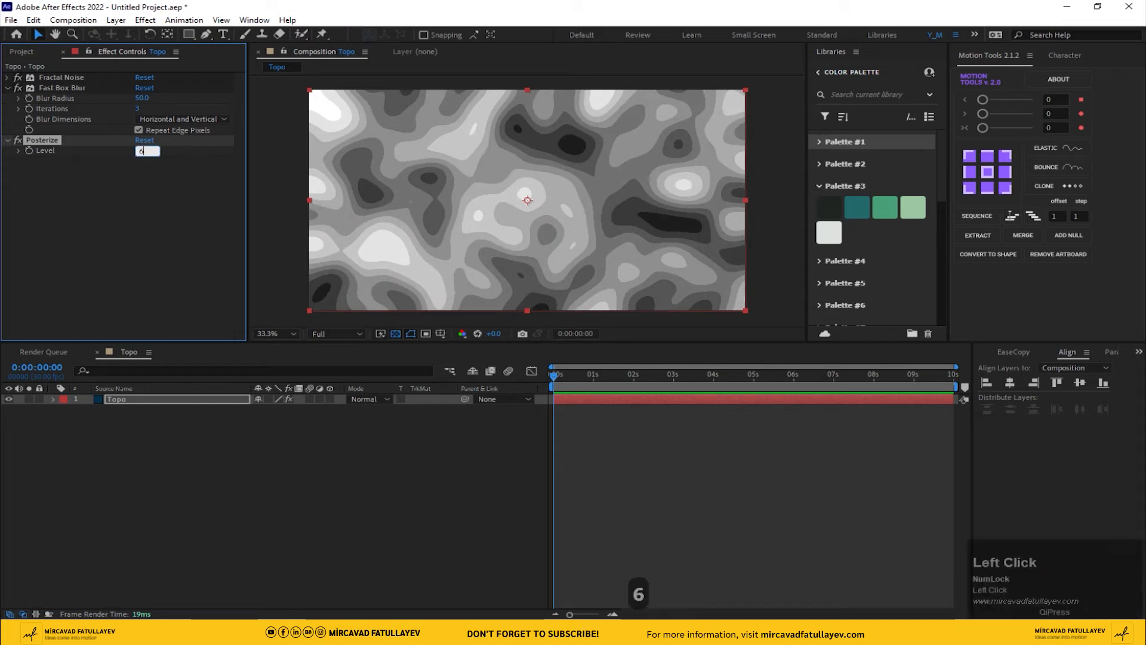
key("Return")
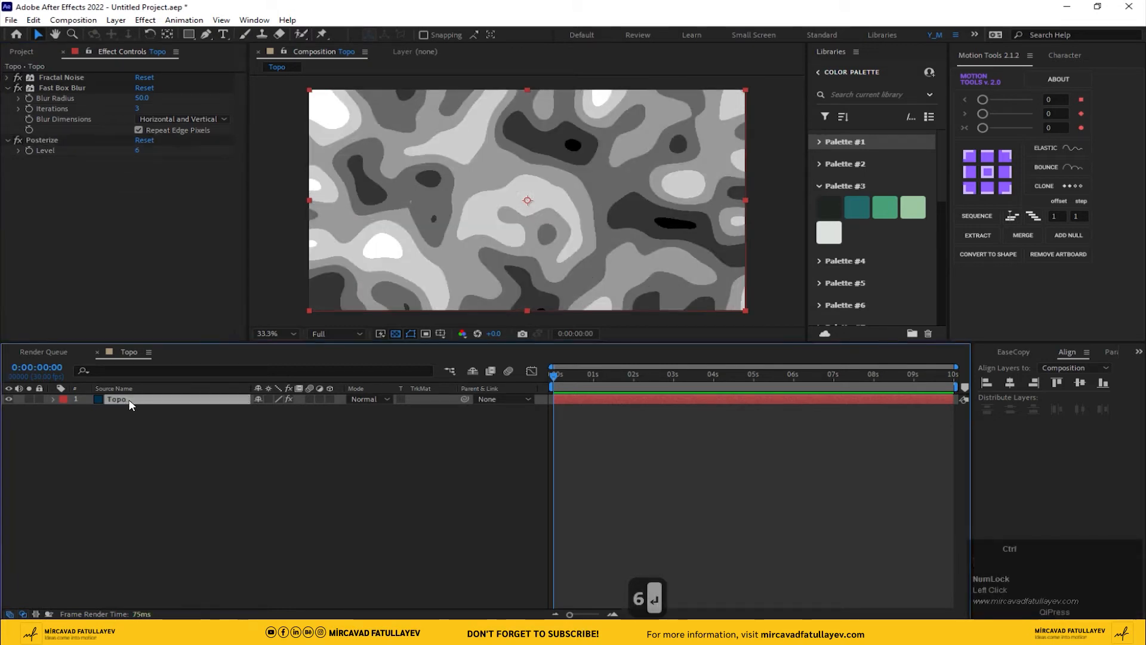
Apply the Find Edges effect to the Topo layer to turn the posterized bands into contour lines
key("ctrl+space")
type("fin")
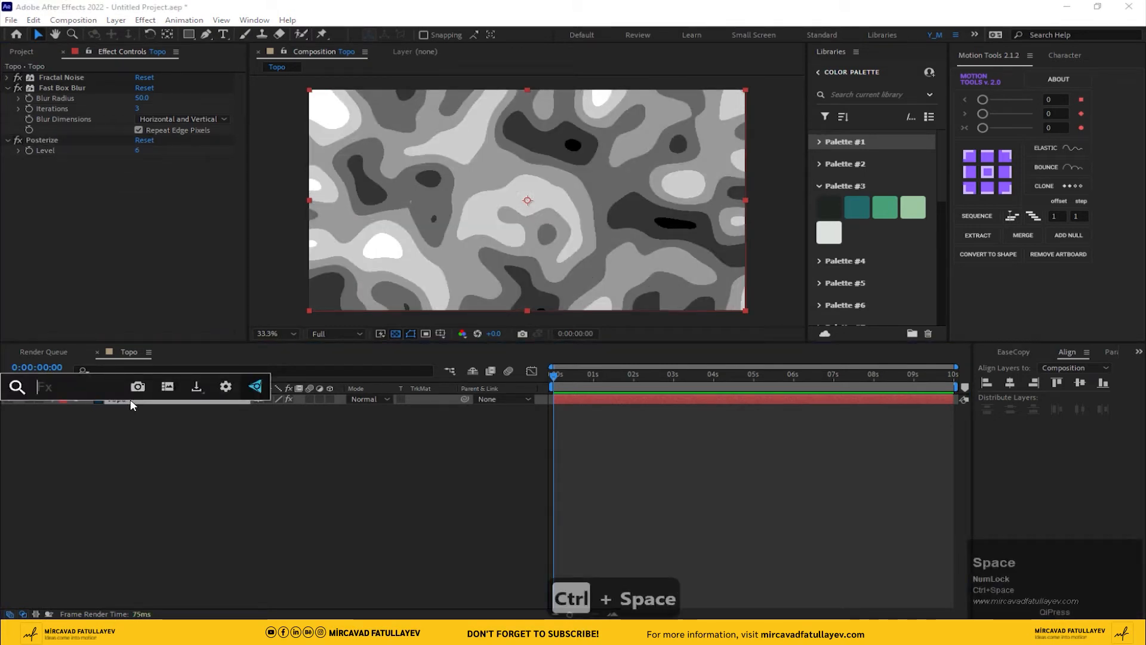
key("Return")
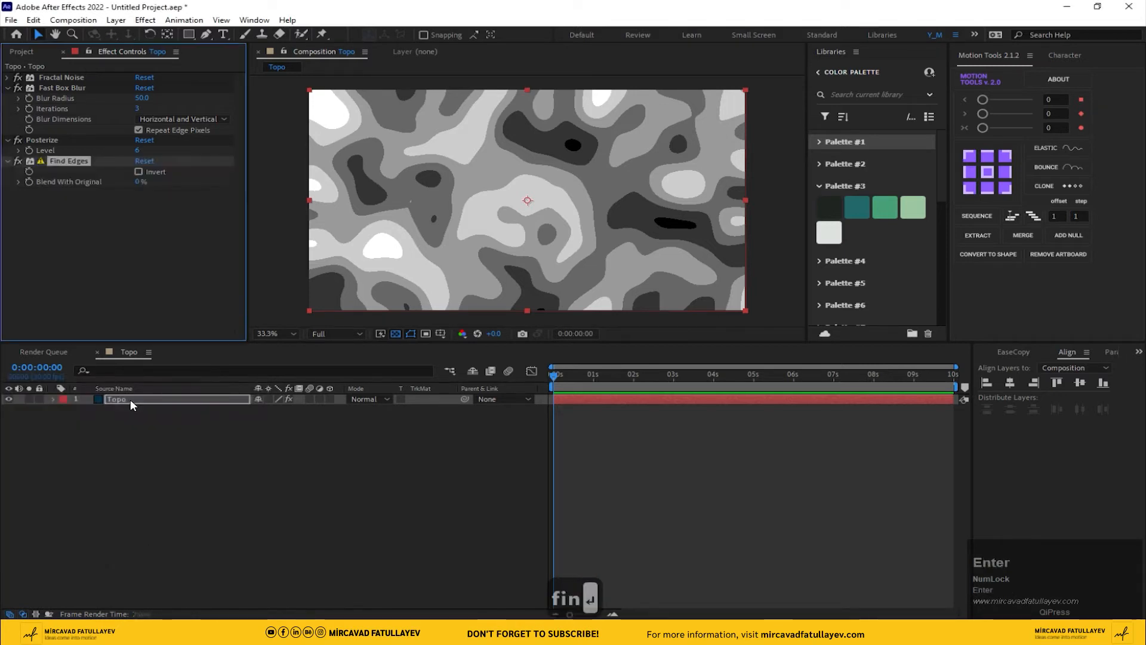
scroll(403, 217, "up", 1)
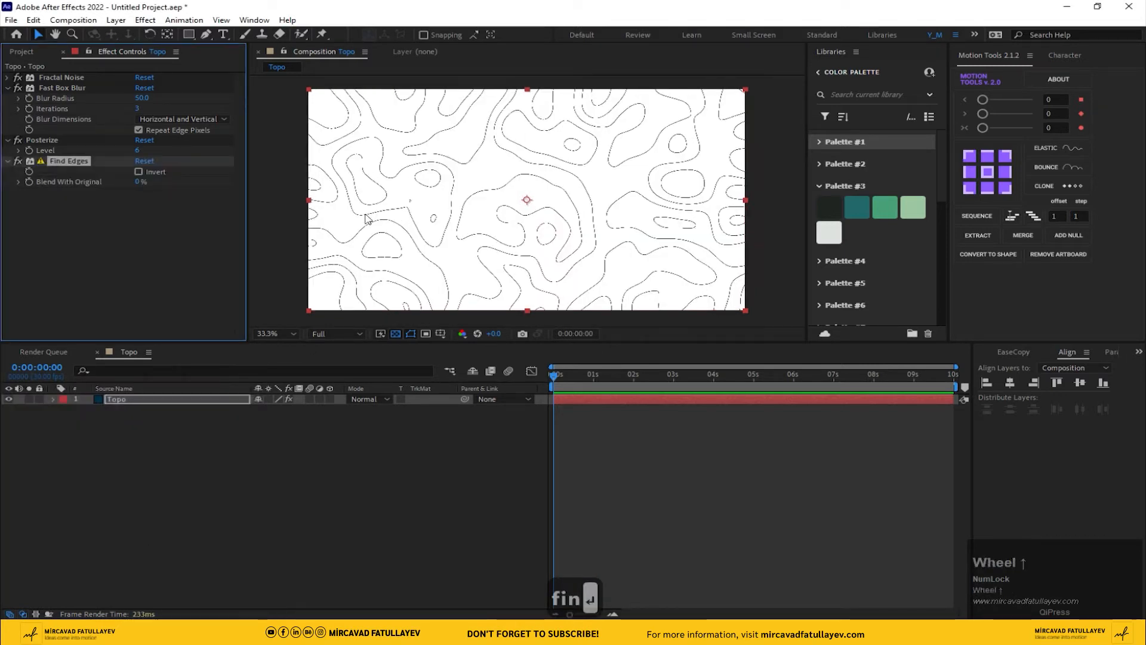
Set the Posterize level to 7 and raise the Fractal Noise contrast to about 410
left_click_drag(137, 150, 145, 149)
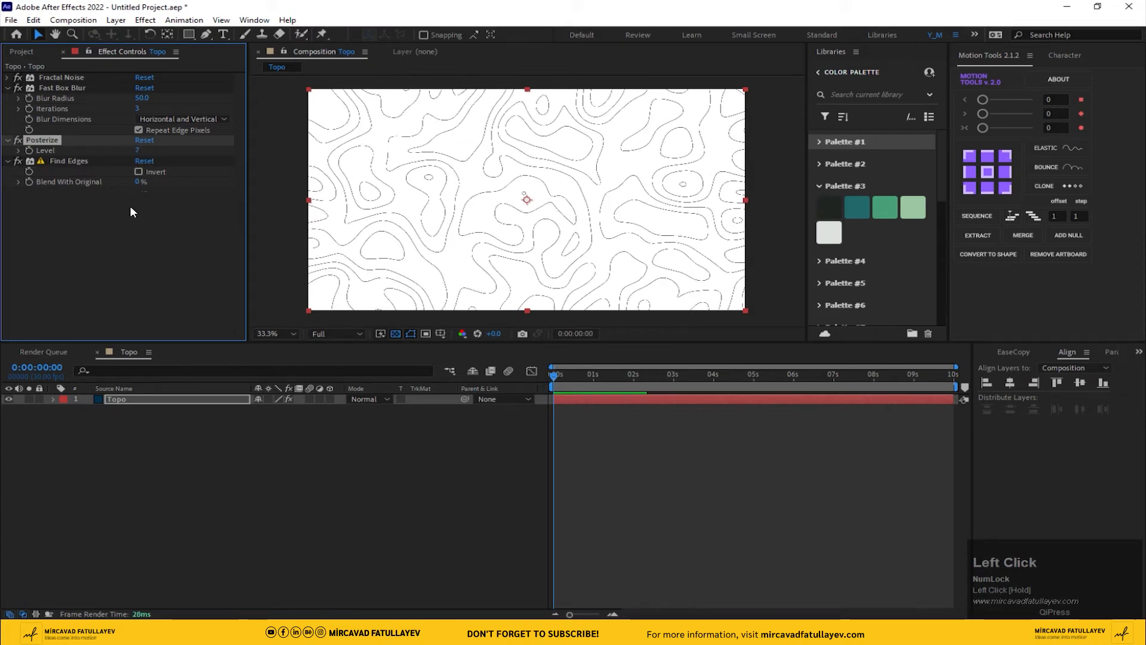
left_click(8, 78)
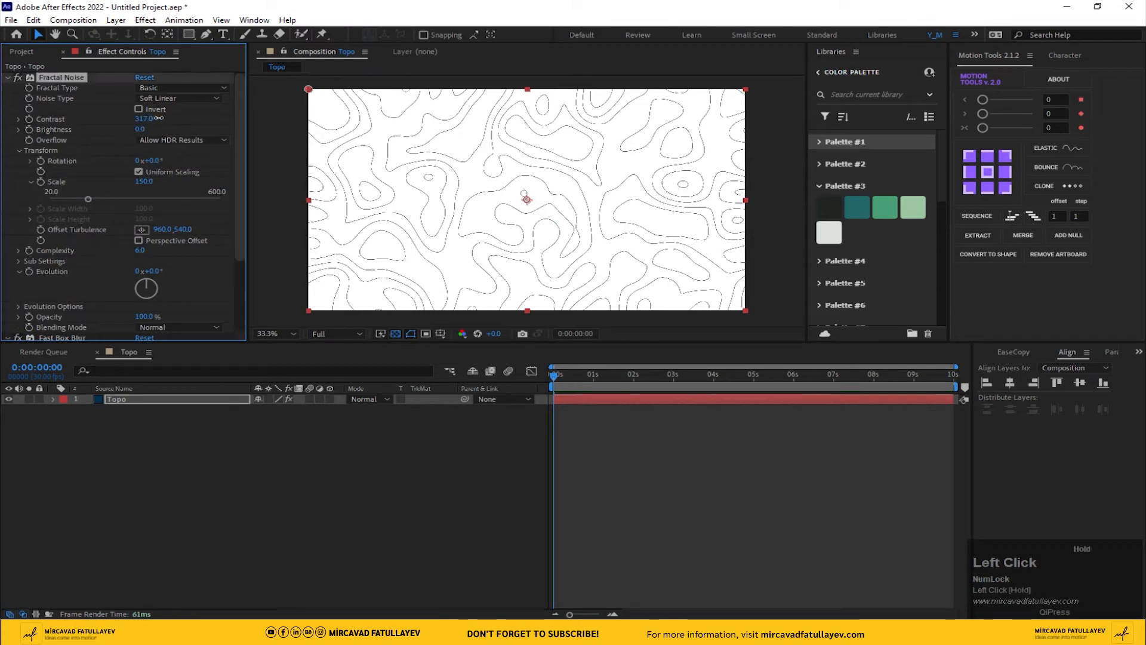
scroll(406, 194, "up", 3)
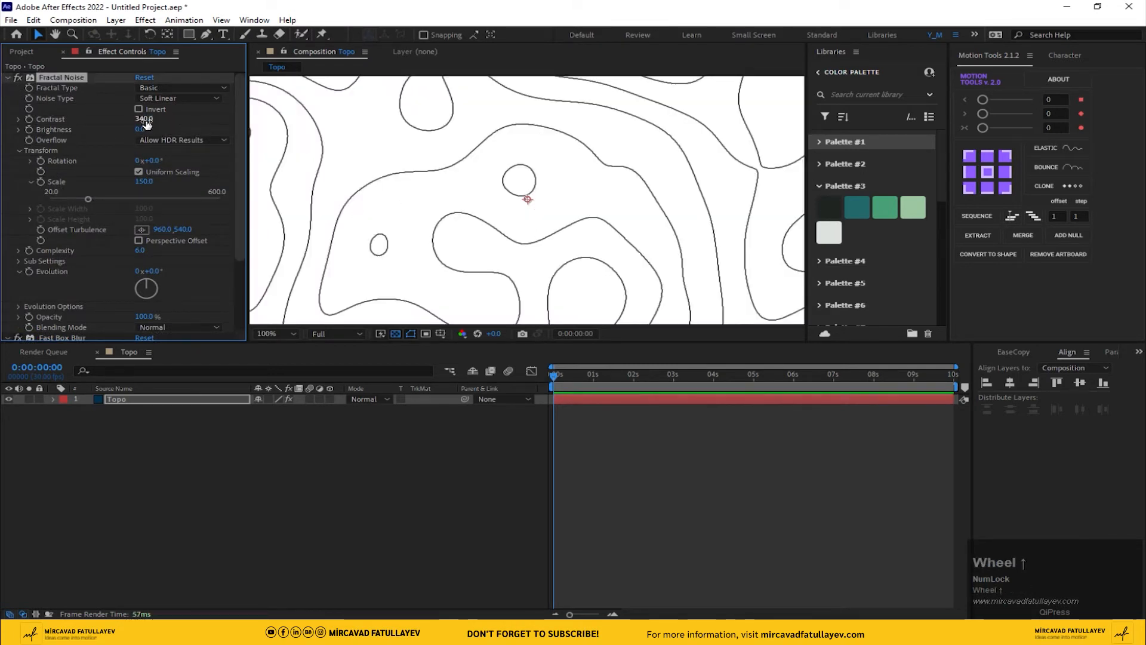
left_click_drag(147, 122, 191, 115)
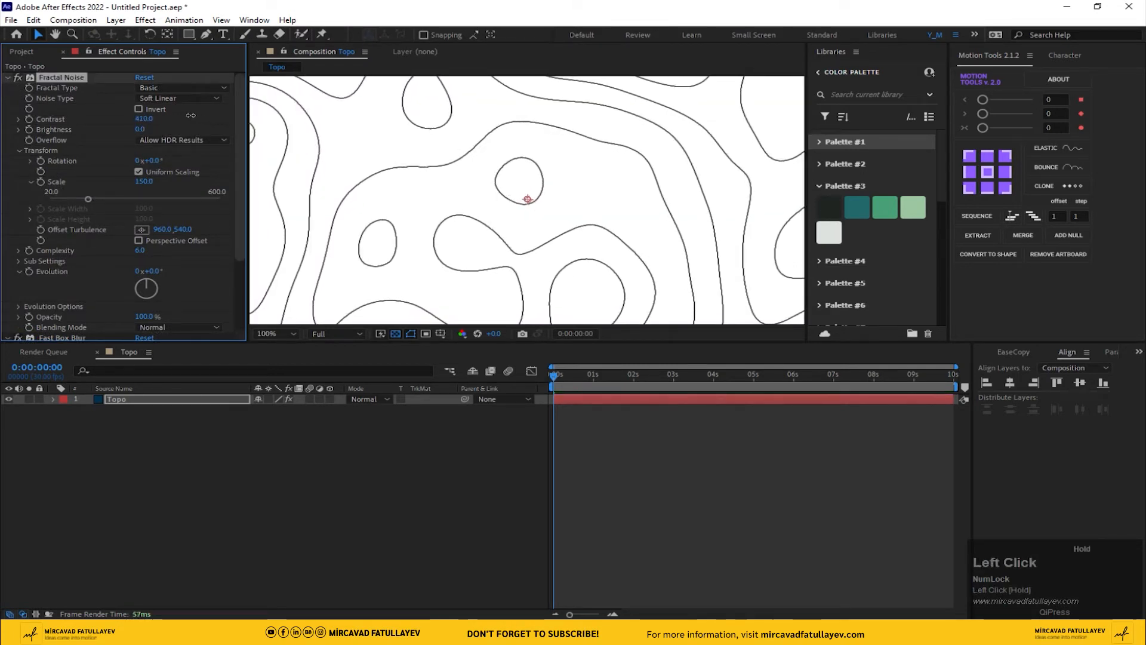
left_click(7, 78)
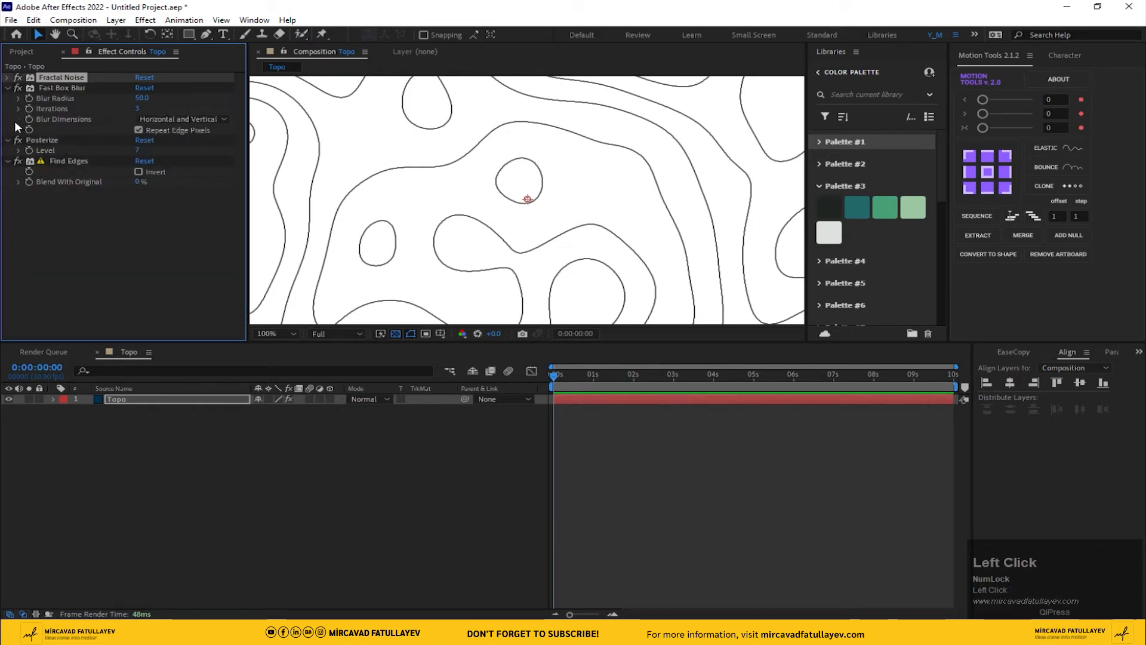
Increase the Fast Box Blur radius to 58 to smooth the contour lines
left_click_drag(141, 97, 143, 96)
scroll(511, 163, "down", 1)
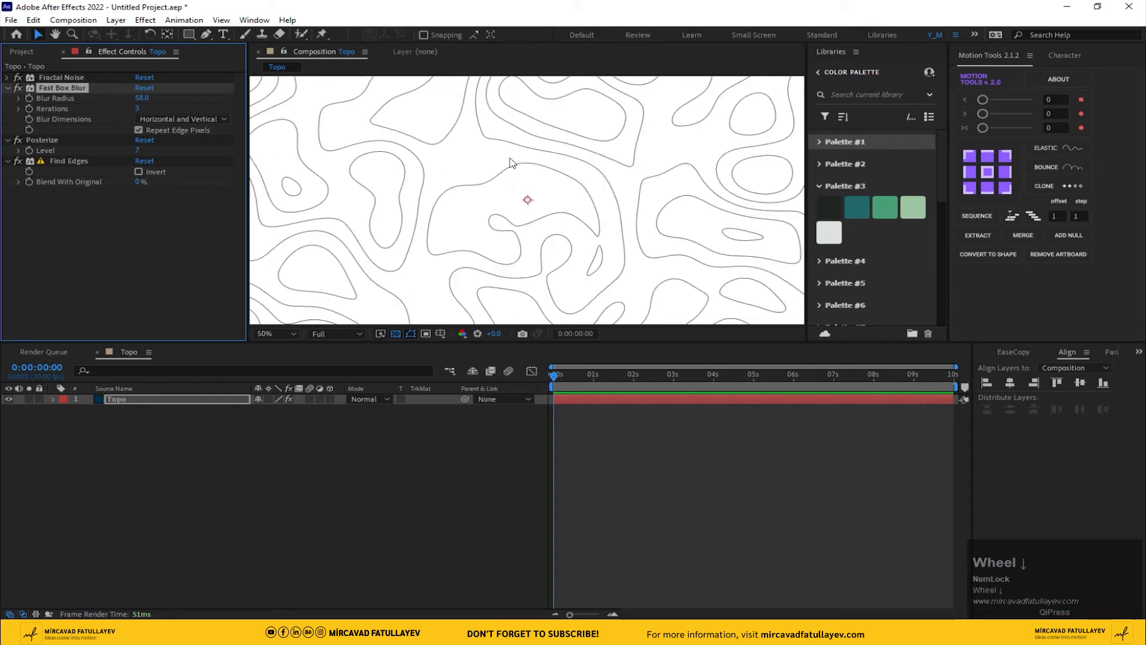
left_click_drag(605, 157, 699, 126)
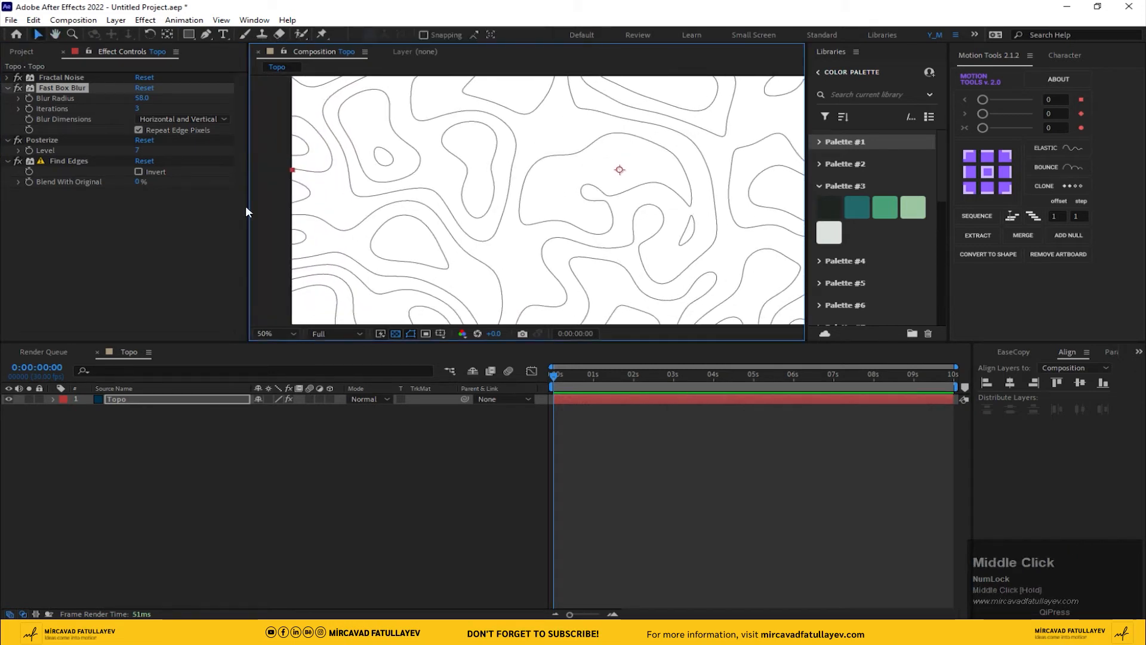
Apply the non-legacy Gaussian Blur effect to the Topo layer and set its blurriness to 5
left_click(130, 399)
key("ctrl+space")
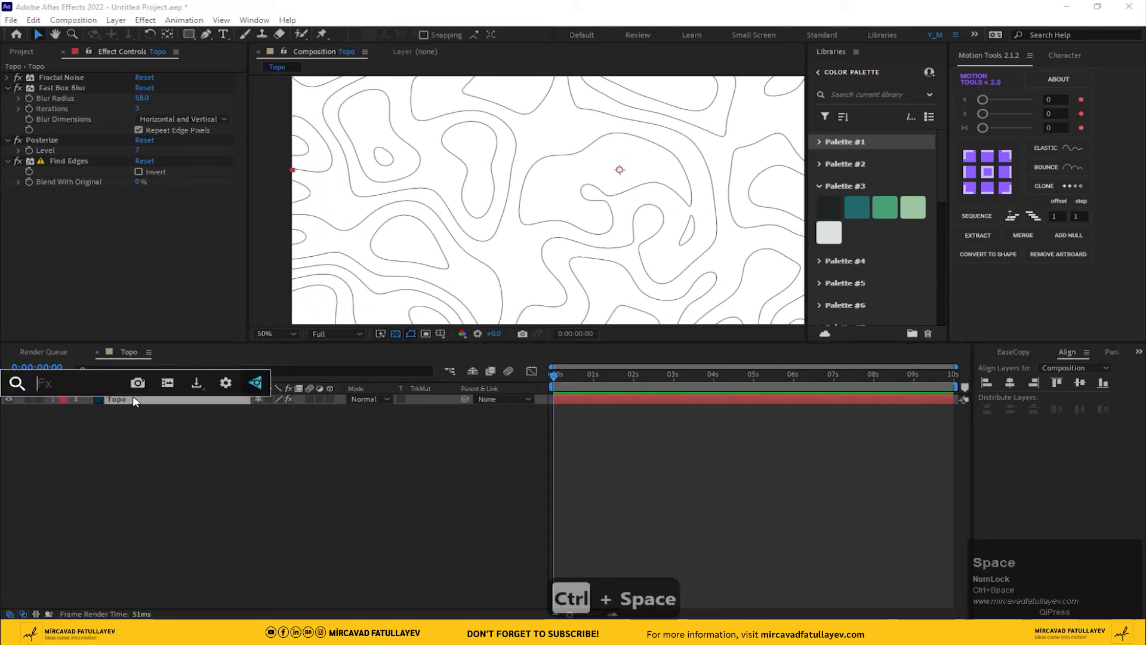
type("gau")
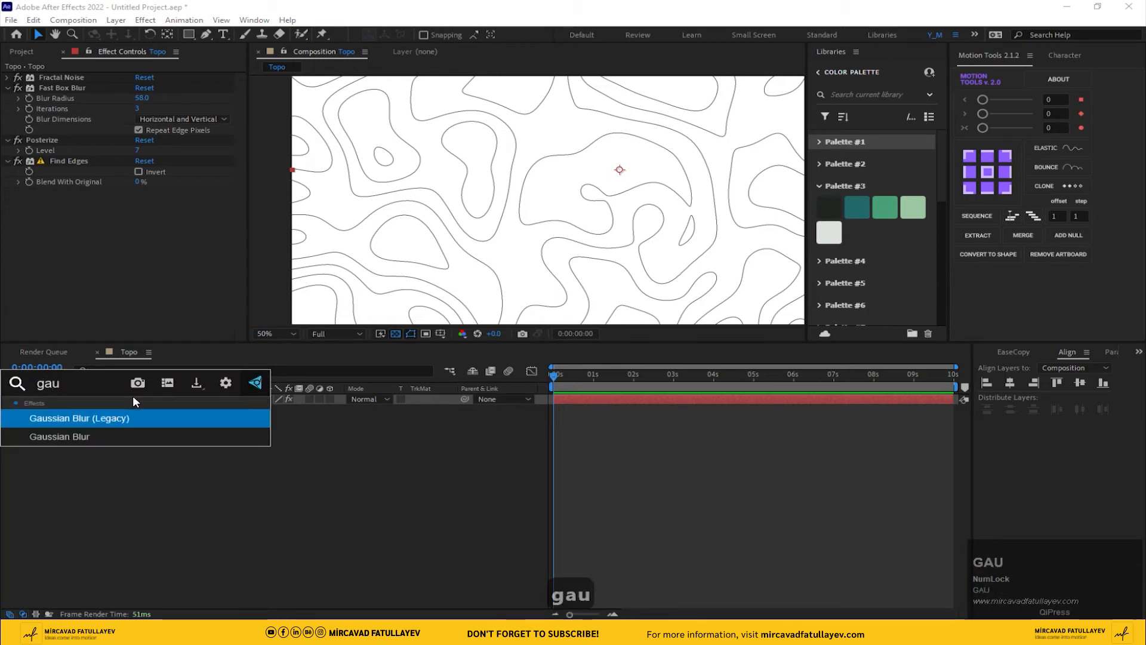
key("Down")
key("Return")
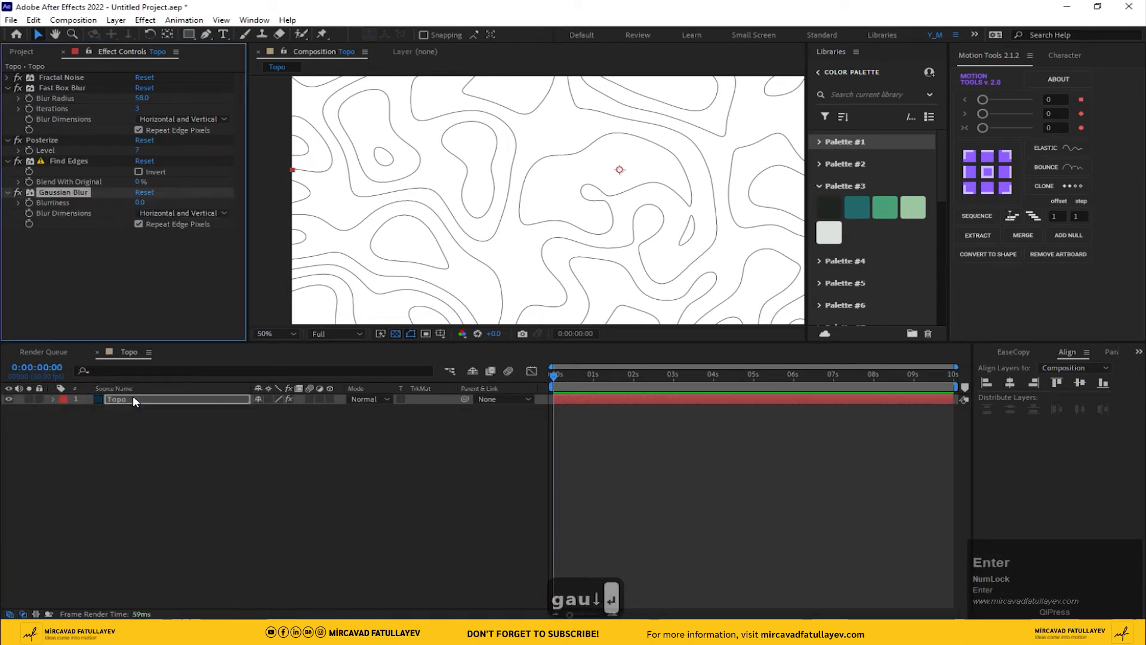
left_click(139, 203)
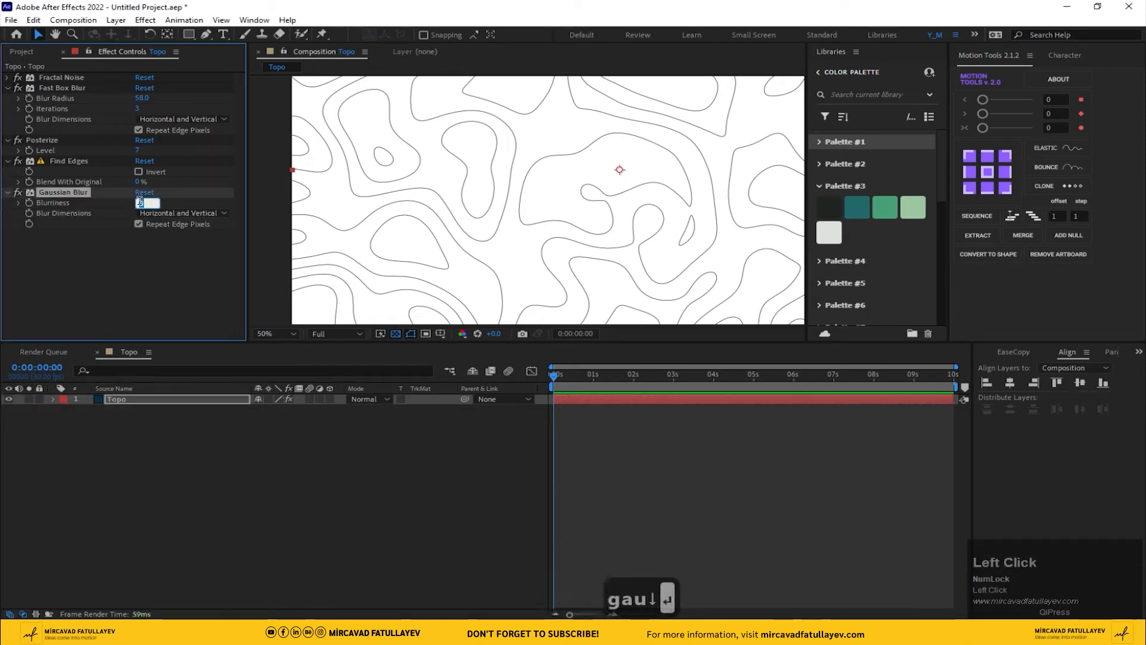
type("5")
key("Return")
scroll(457, 209, "up", 2)
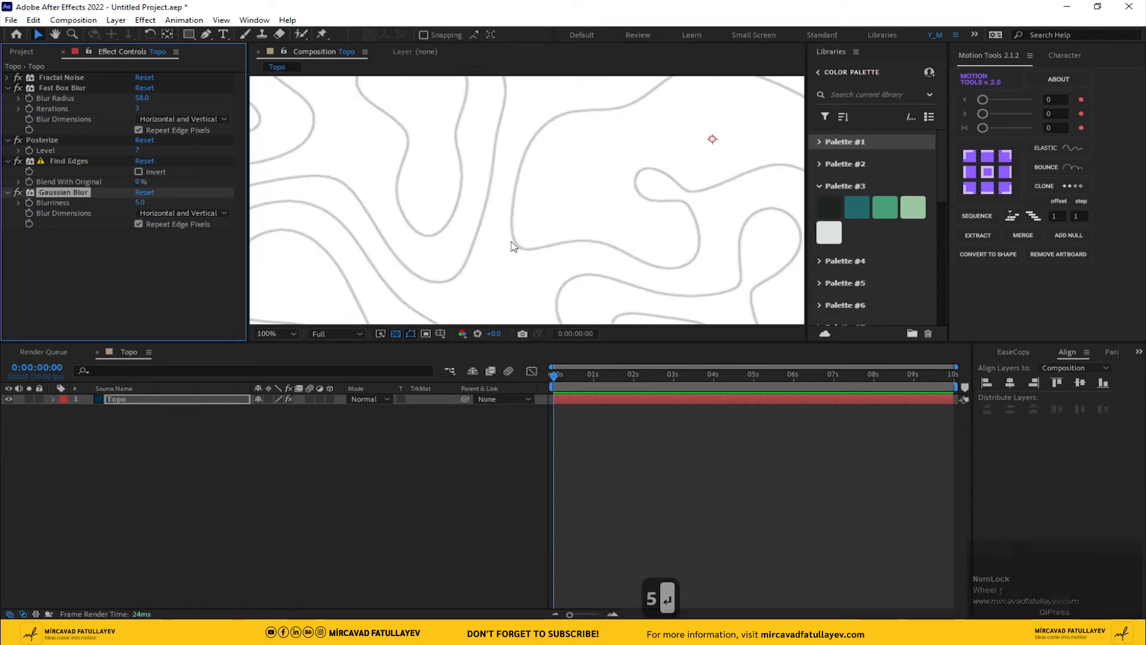
Apply the Levels effect to the Topo layer after the Gaussian Blur
left_click(137, 399)
key("ctrl+space")
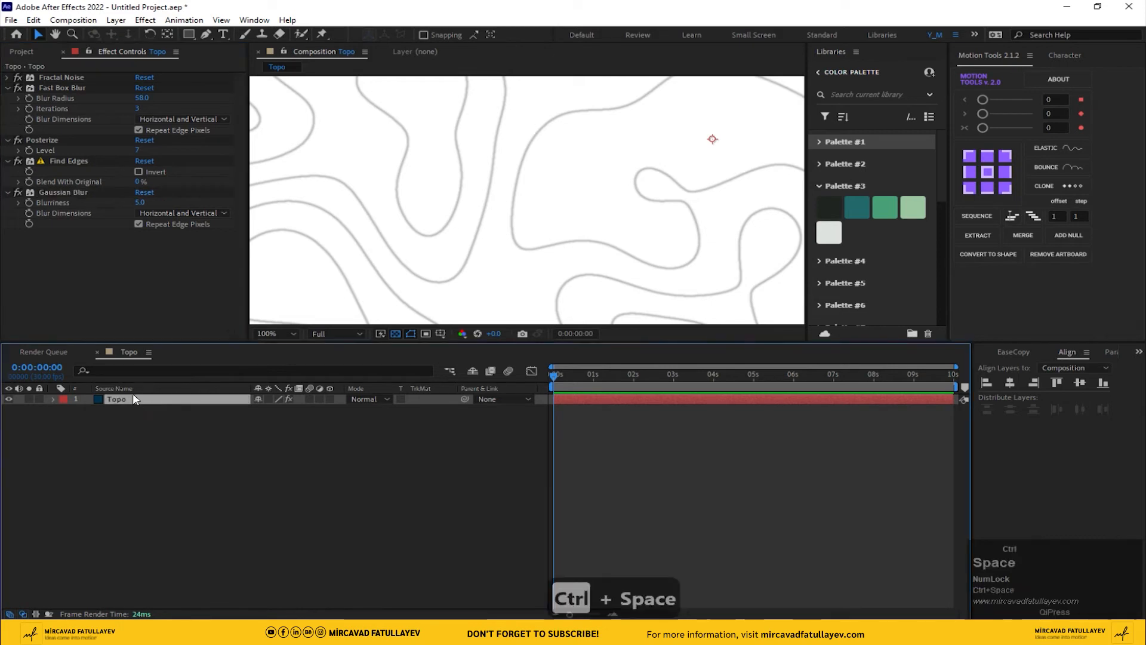
type("lev")
key("Return")
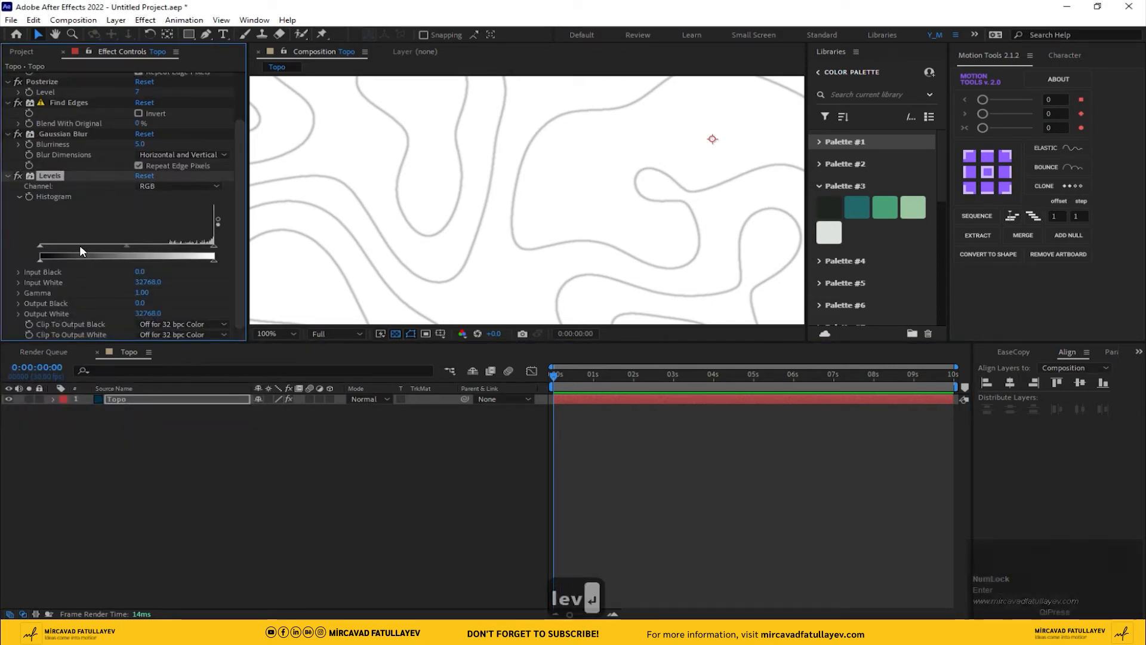
Raise the Input Black of the Levels effect to about 30070 to darken the contour lines
left_click_drag(42, 245, 199, 247)
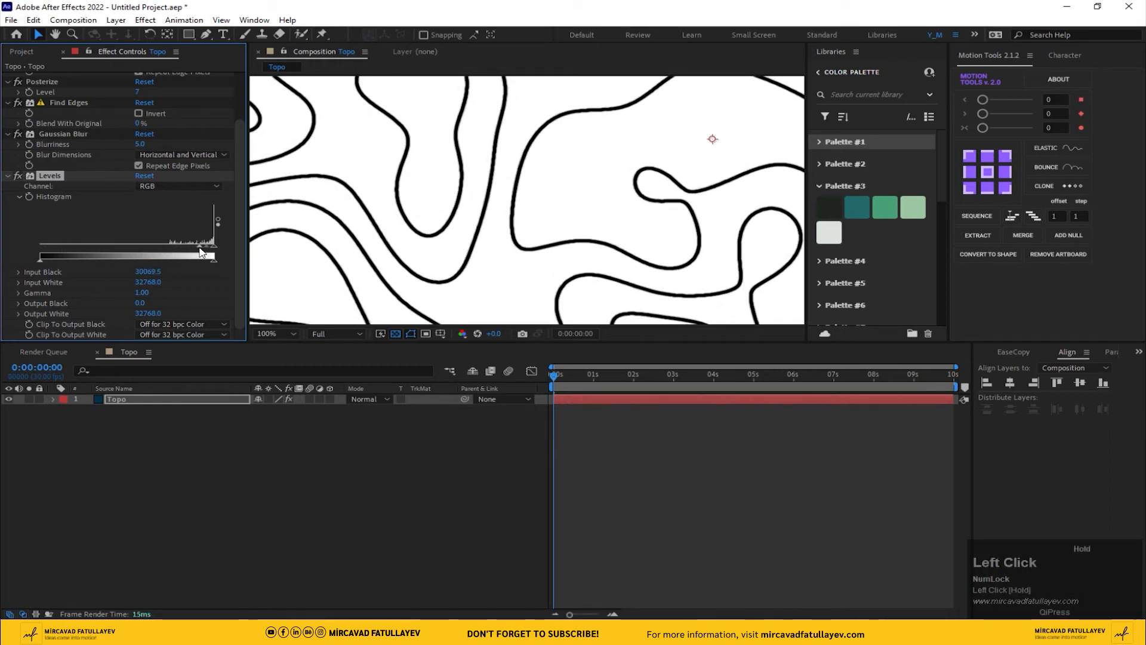
Apply the Shift Channels effect to the Topo layer and set Take Alpha From to Luminance
left_click(141, 400)
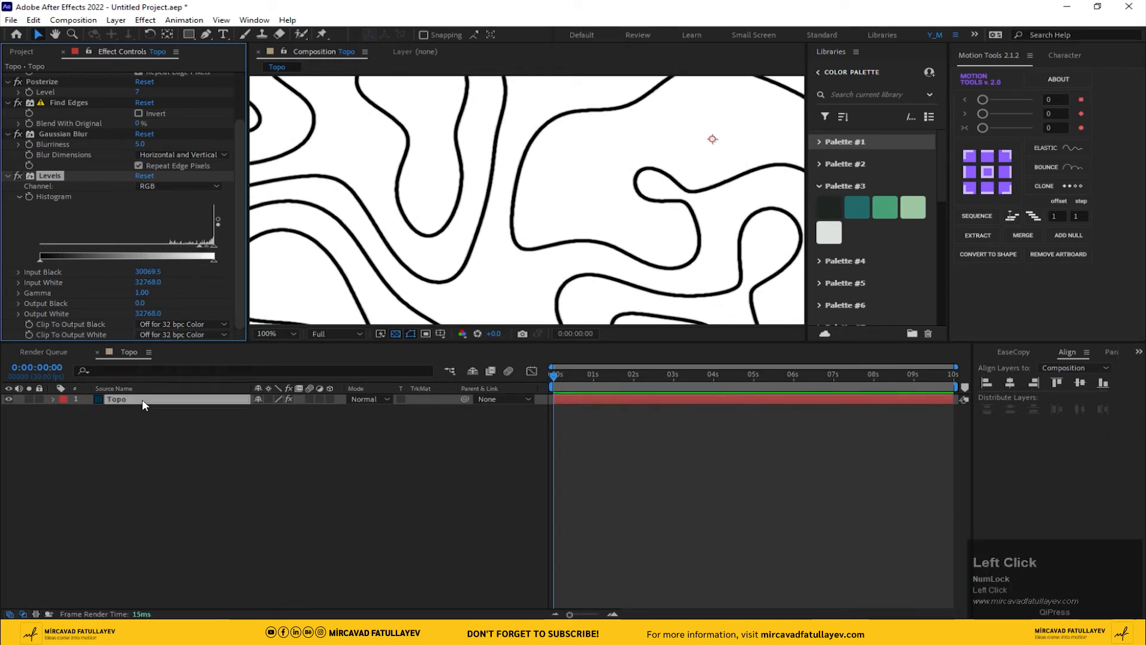
key("ctrl+space")
type("sg")
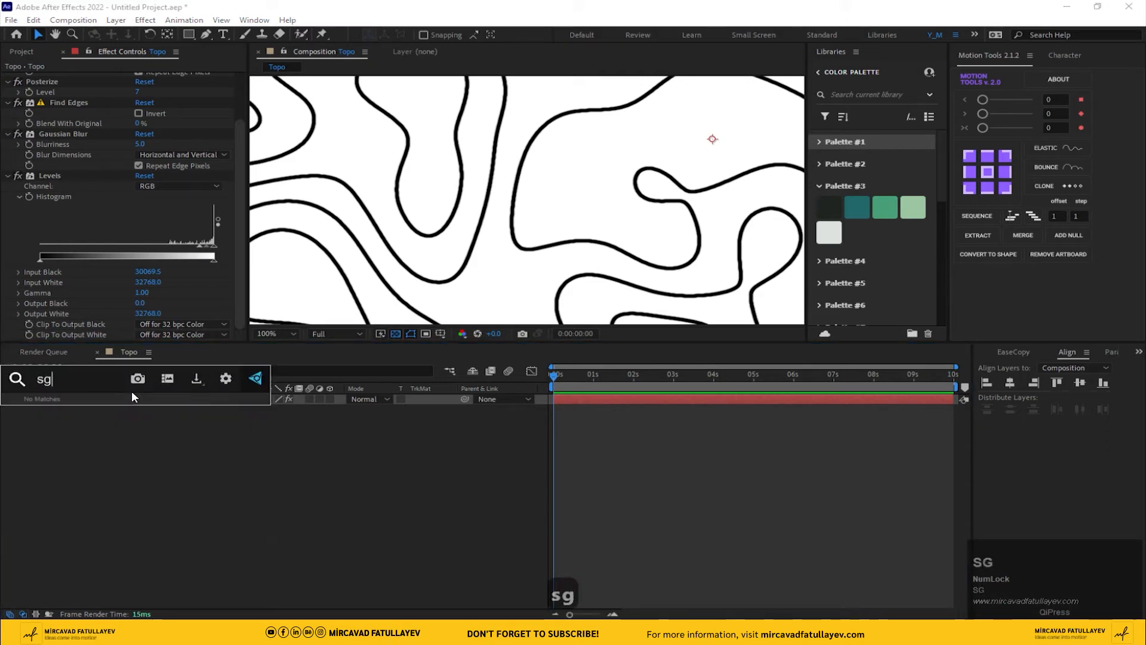
key("BackSpace")
type("hi")
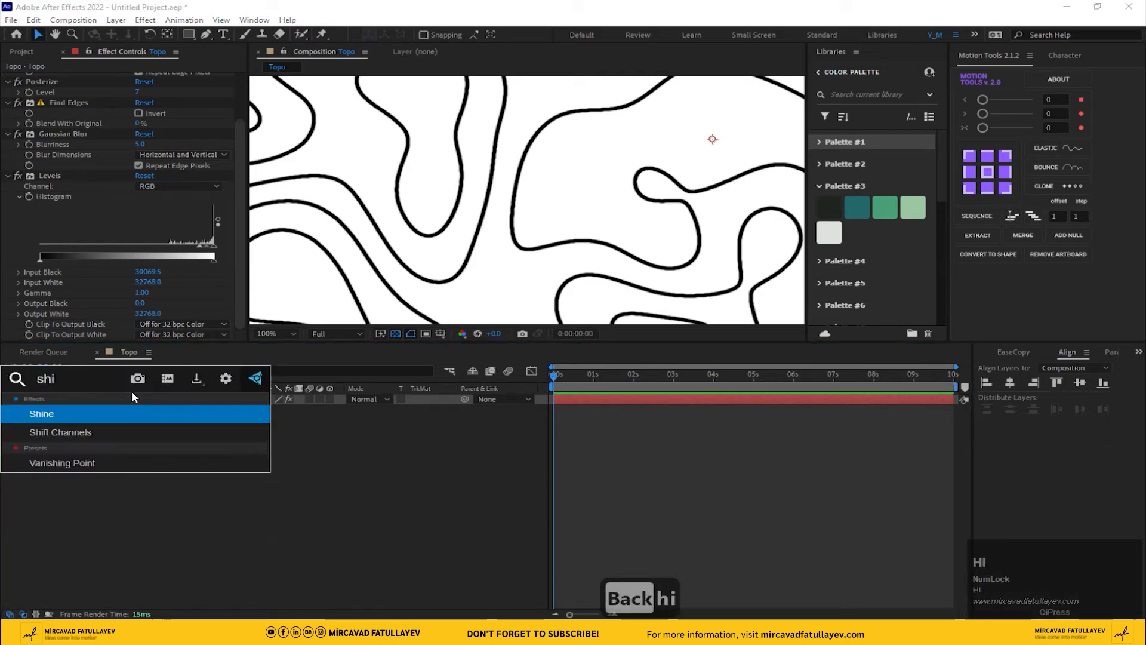
key("Down")
key("Return")
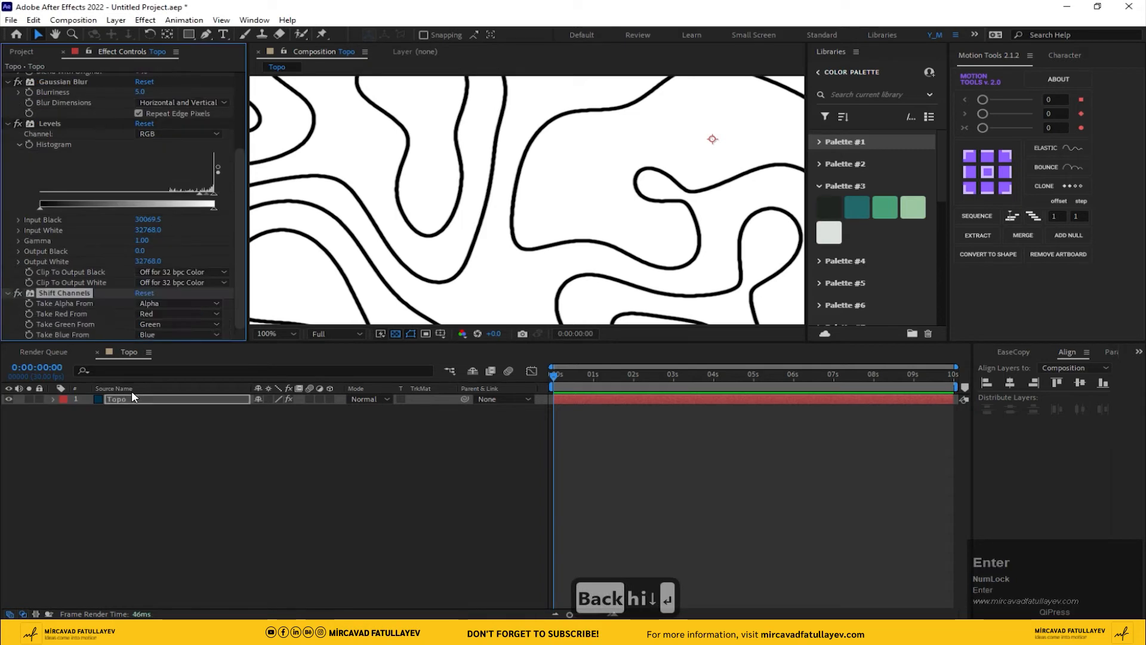
left_click(160, 303)
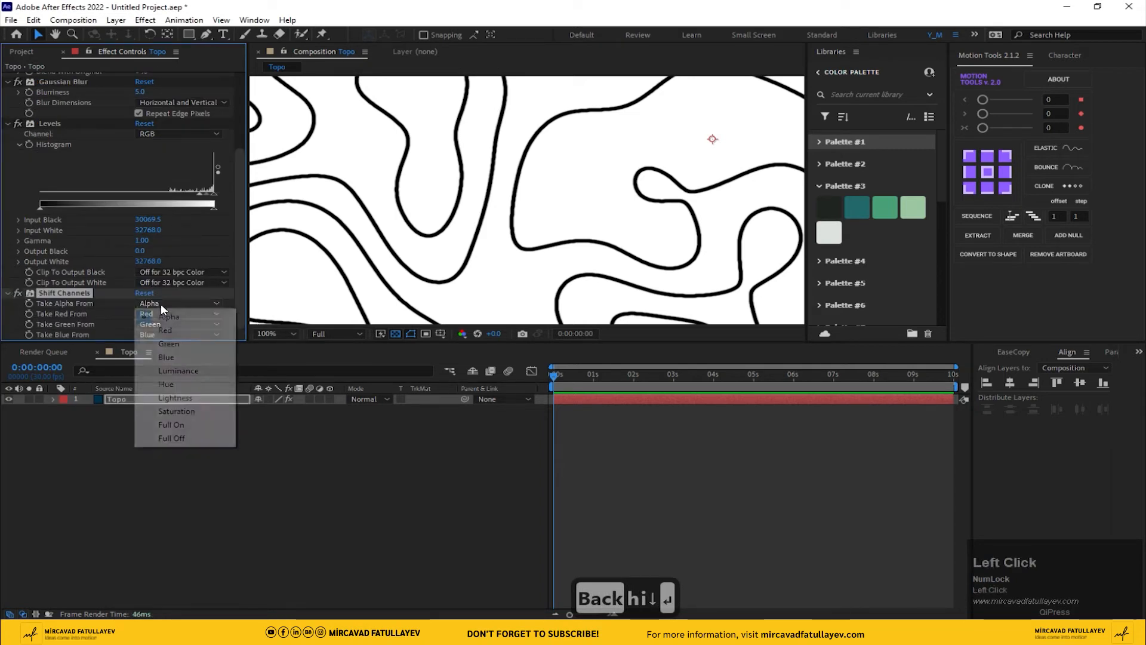
left_click(173, 396)
middle_click(427, 276)
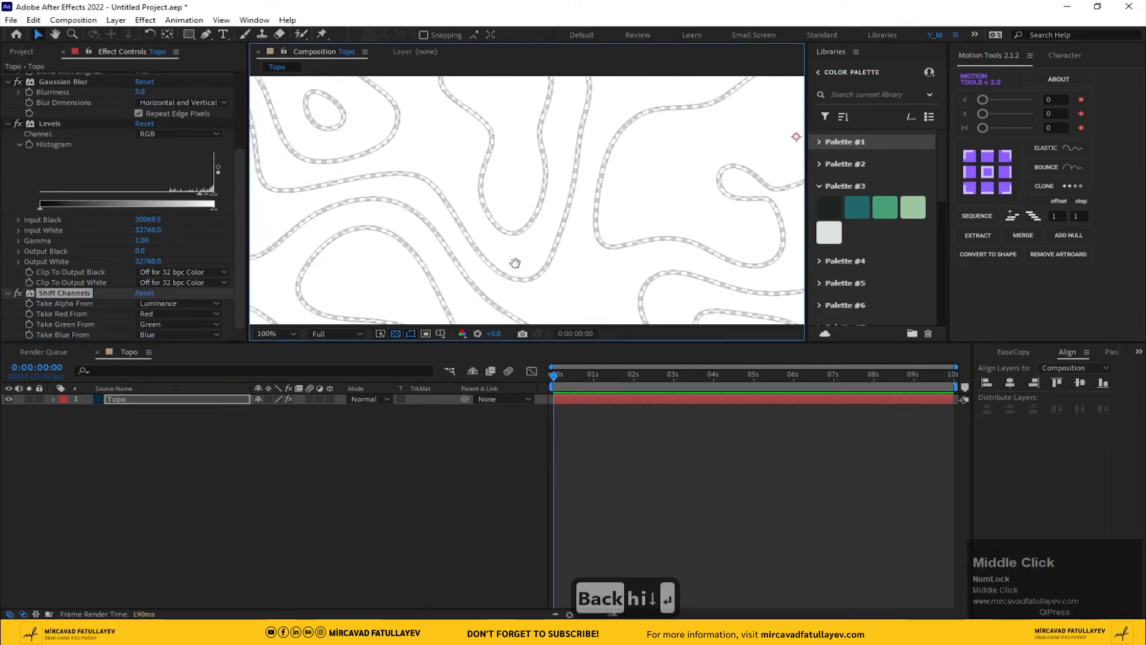
scroll(501, 230, "down", 4)
Apply the Invert effect to the Topo layer and place it between Levels and Shift Channels
left_click(144, 397)
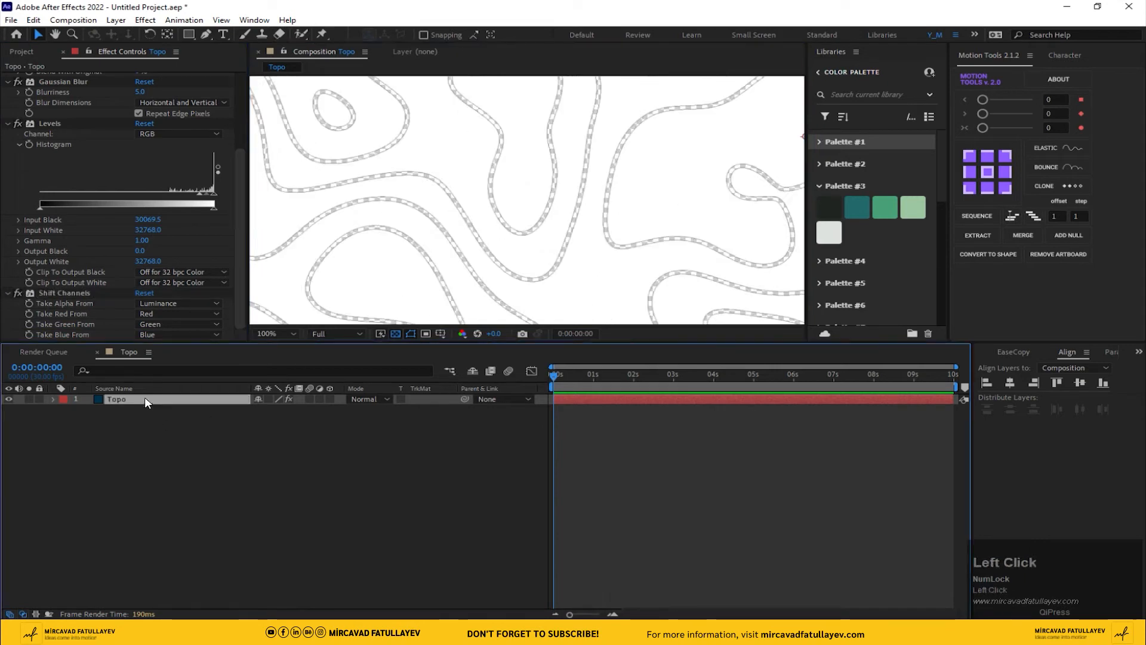
key("ctrl+space")
type("in")
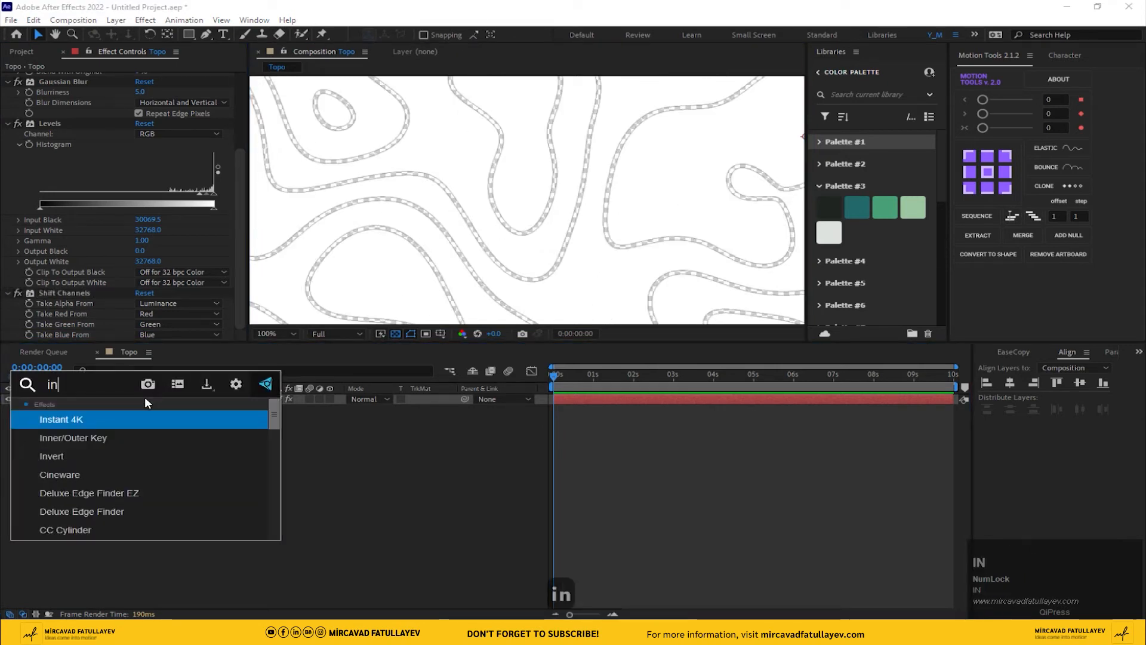
key("Down")
key("Down")
key("Return")
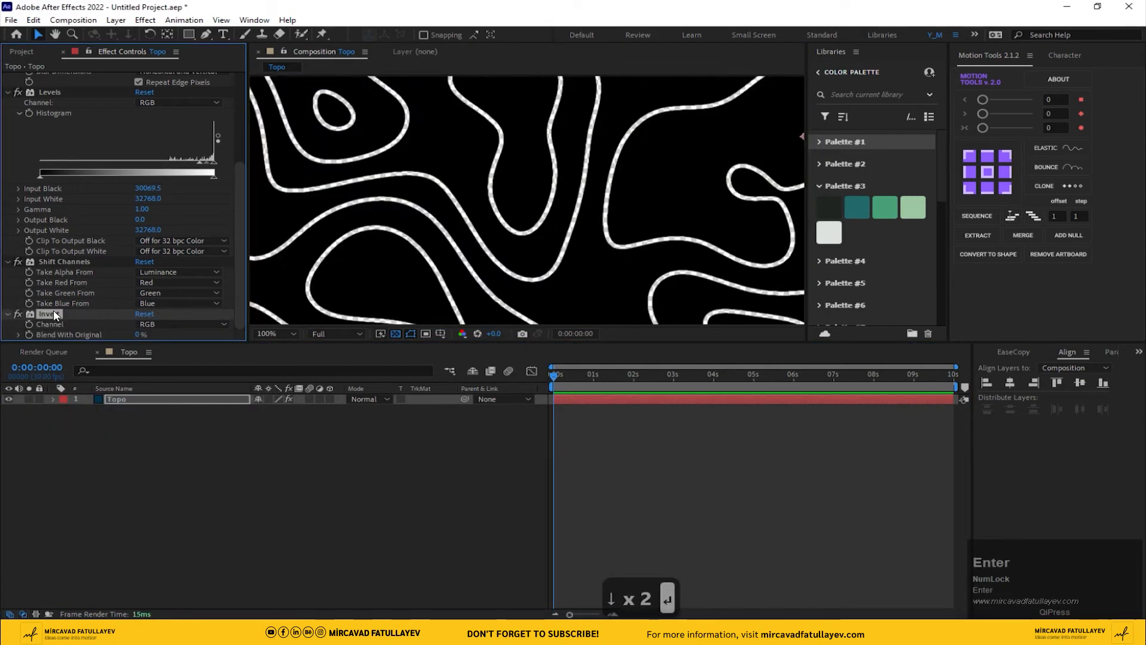
left_click_drag(54, 314, 61, 254)
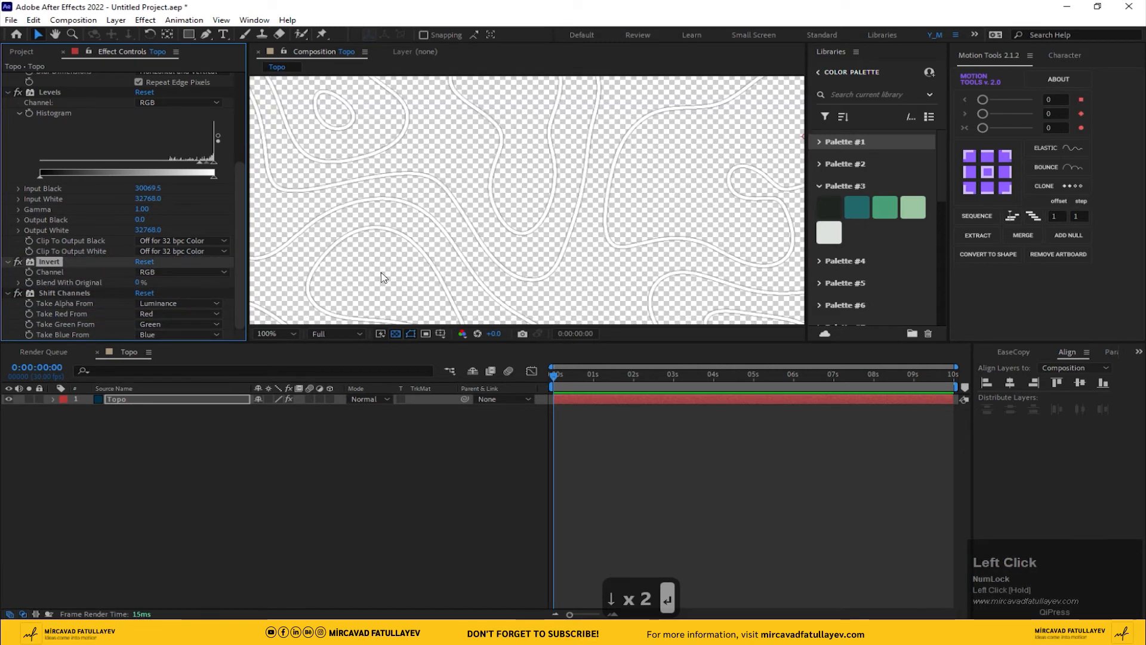
Turn off the transparency grid in the composition view to check the inverted lines on black
scroll(394, 269, "down", 2)
left_click(395, 333)
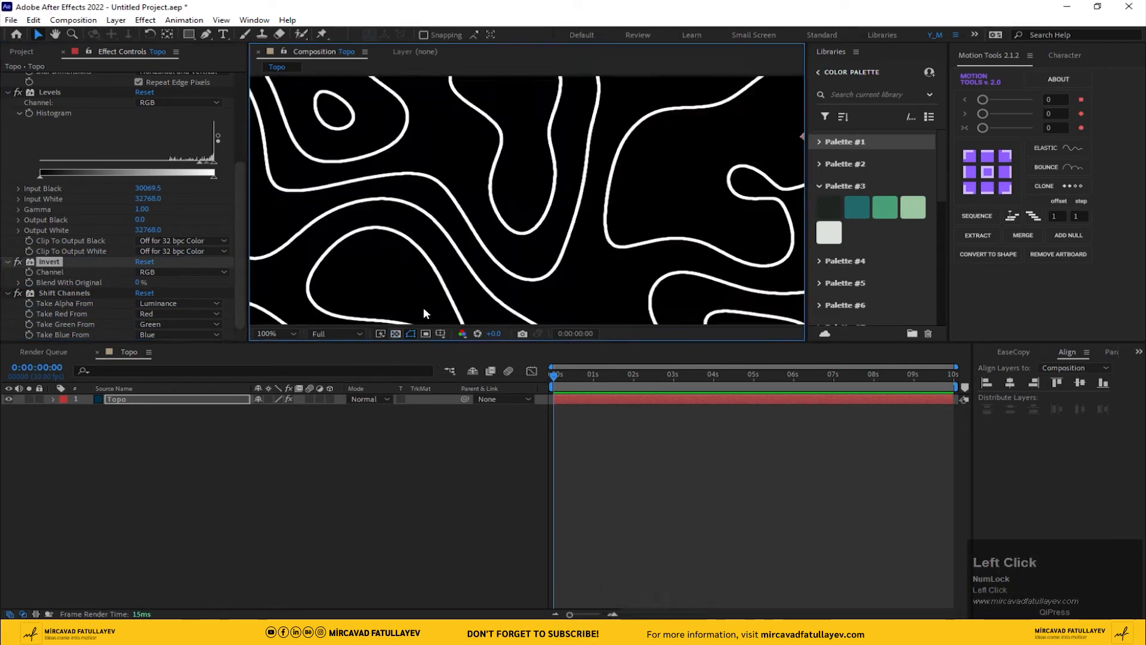
left_click_drag(425, 311, 373, 183)
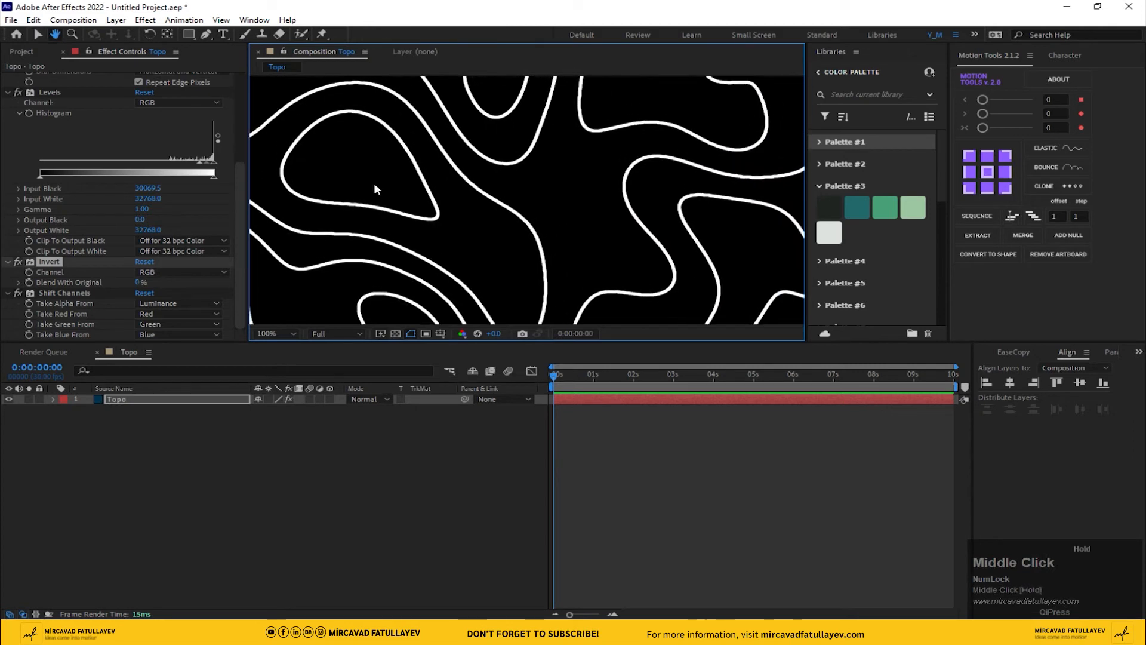
Apply the Simple Choker effect to the Topo layer and set Choke Matte to 1
left_click(116, 400)
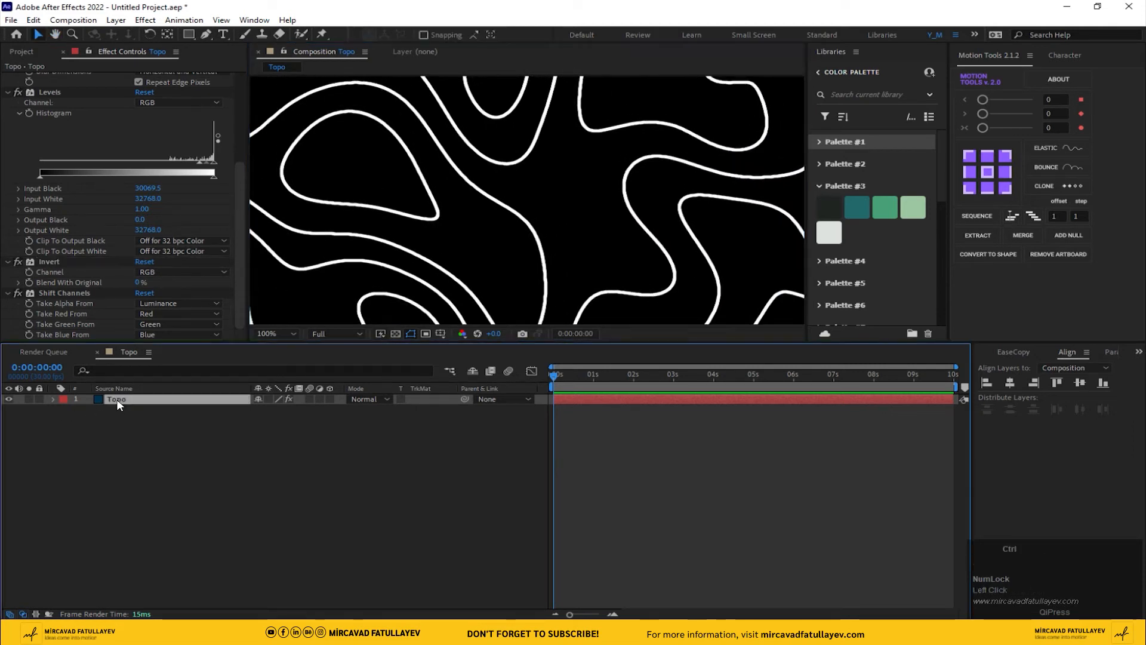
key("ctrl+space")
type("sim")
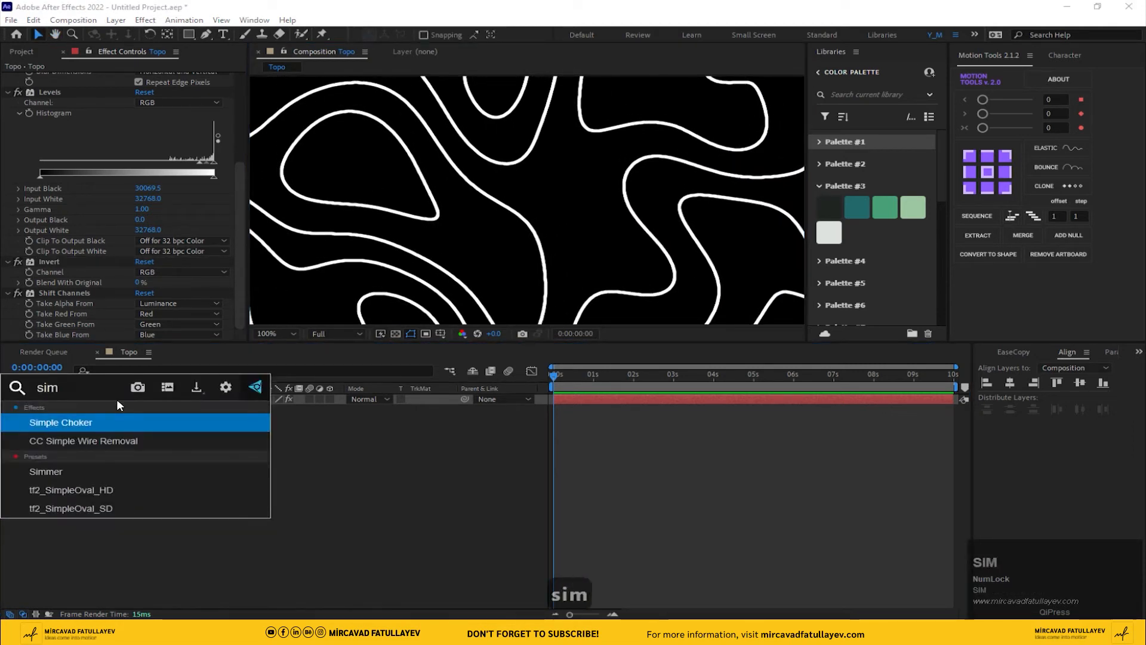
key("Return")
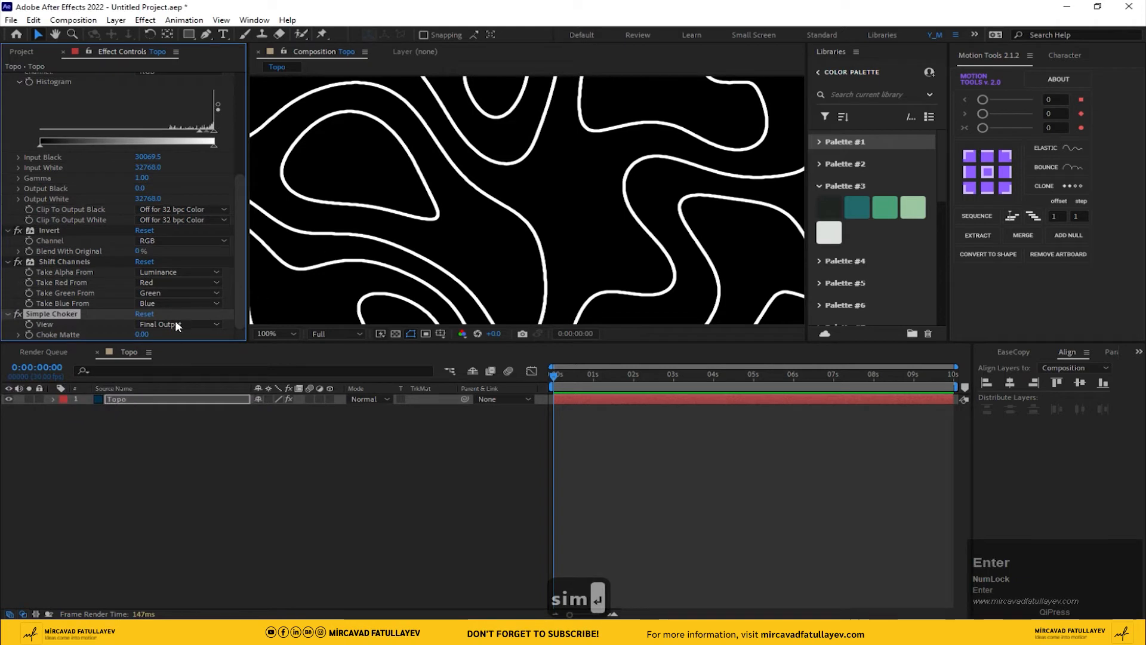
left_click(142, 334)
type("1")
key("Return")
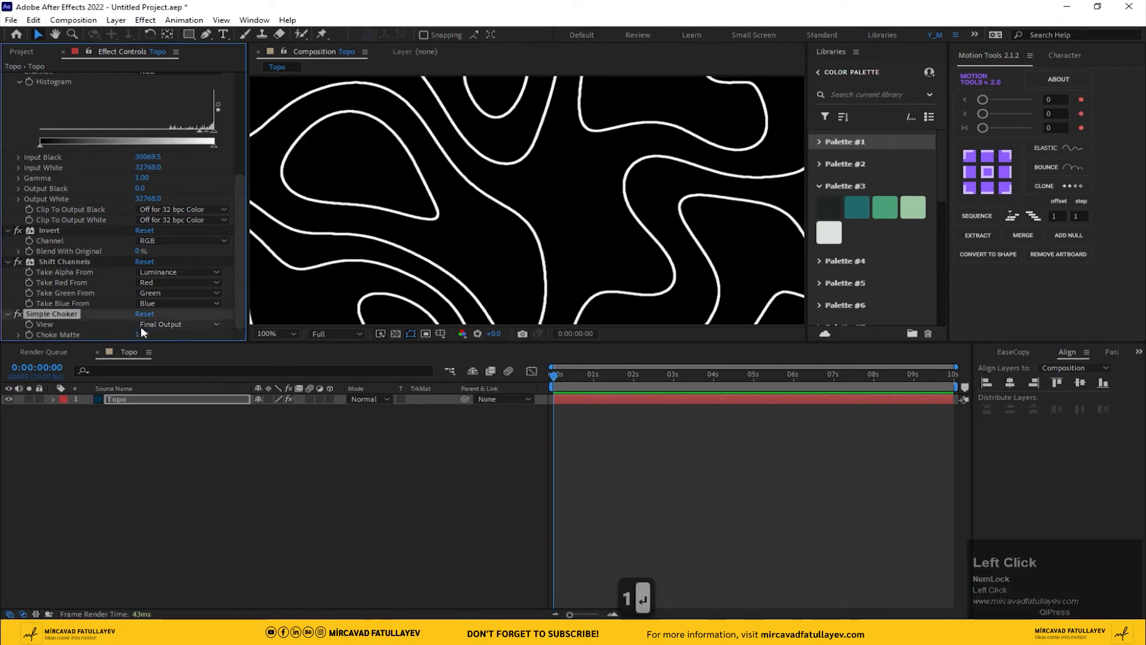
left_click_drag(422, 239, 422, 191)
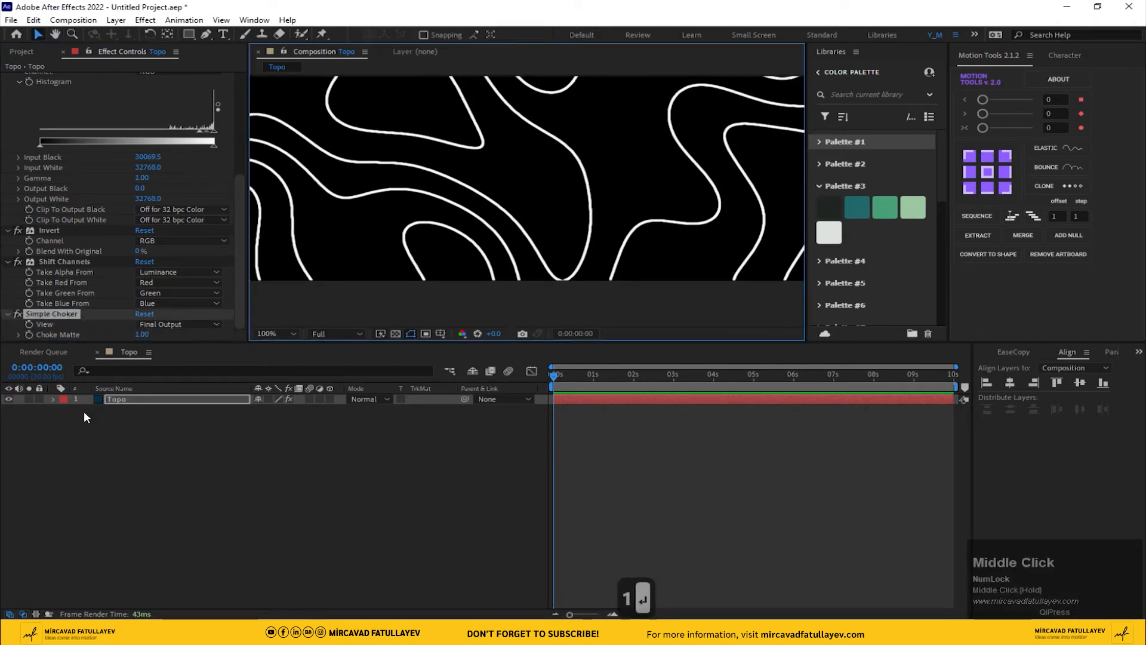
left_click(134, 399)
key("ctrl+space")
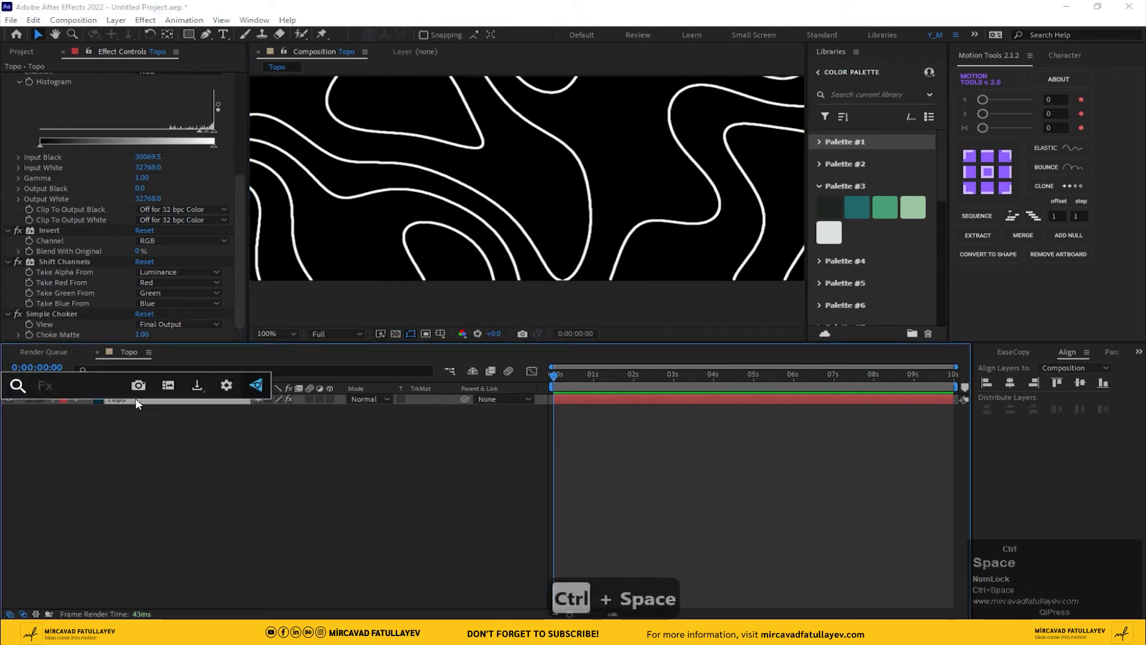
left_click(128, 401)
Add a Stroke layer style to the Topo layer and set the stroke size to 5
right_click(131, 399)
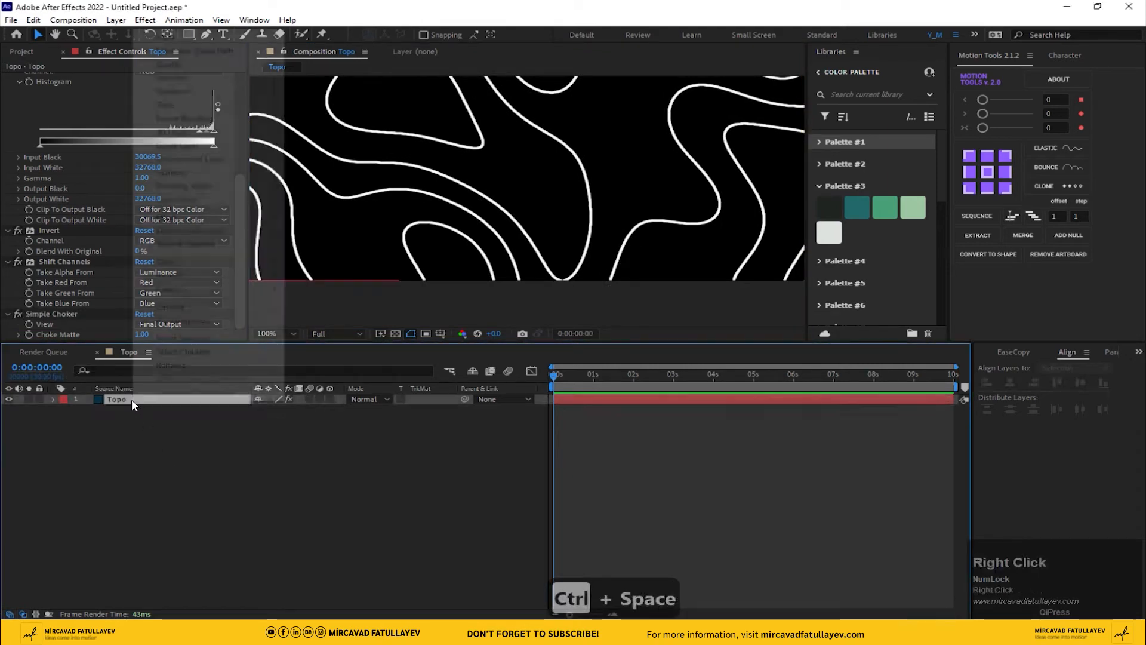
left_click(179, 200)
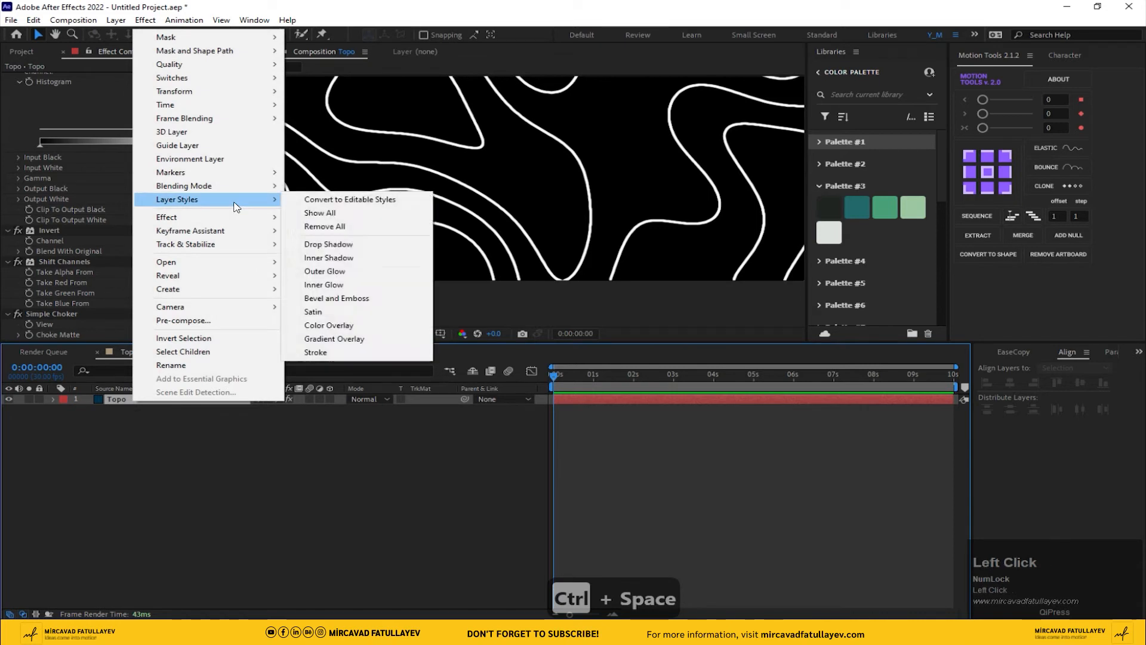
left_click(341, 352)
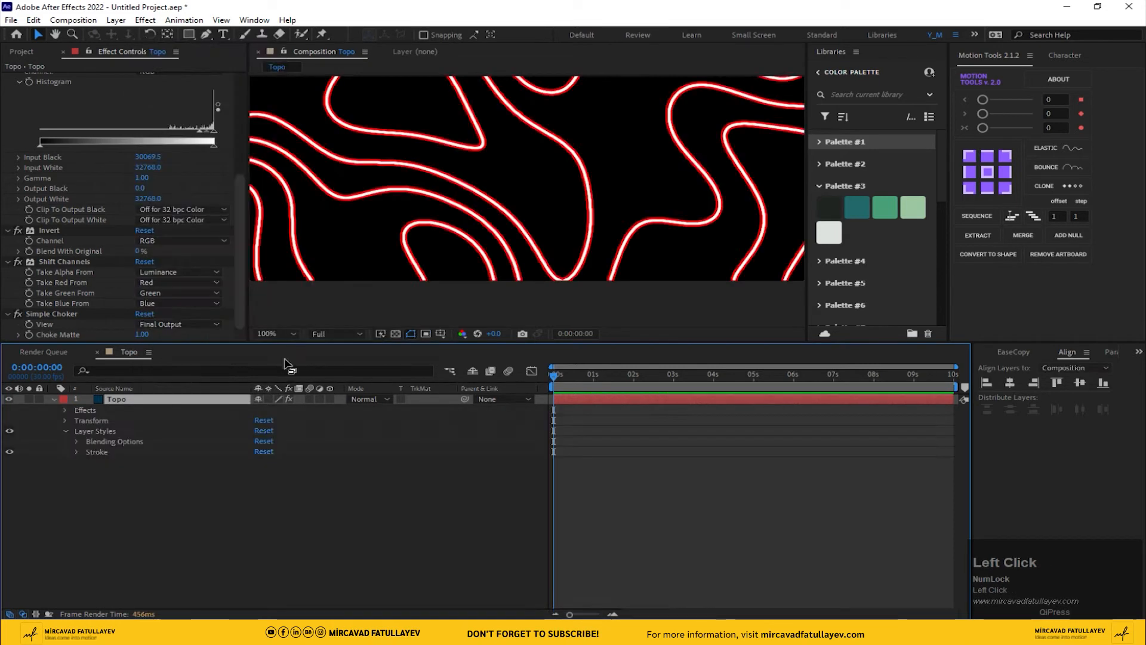
scroll(485, 208, "up", 3)
middle_click(608, 150)
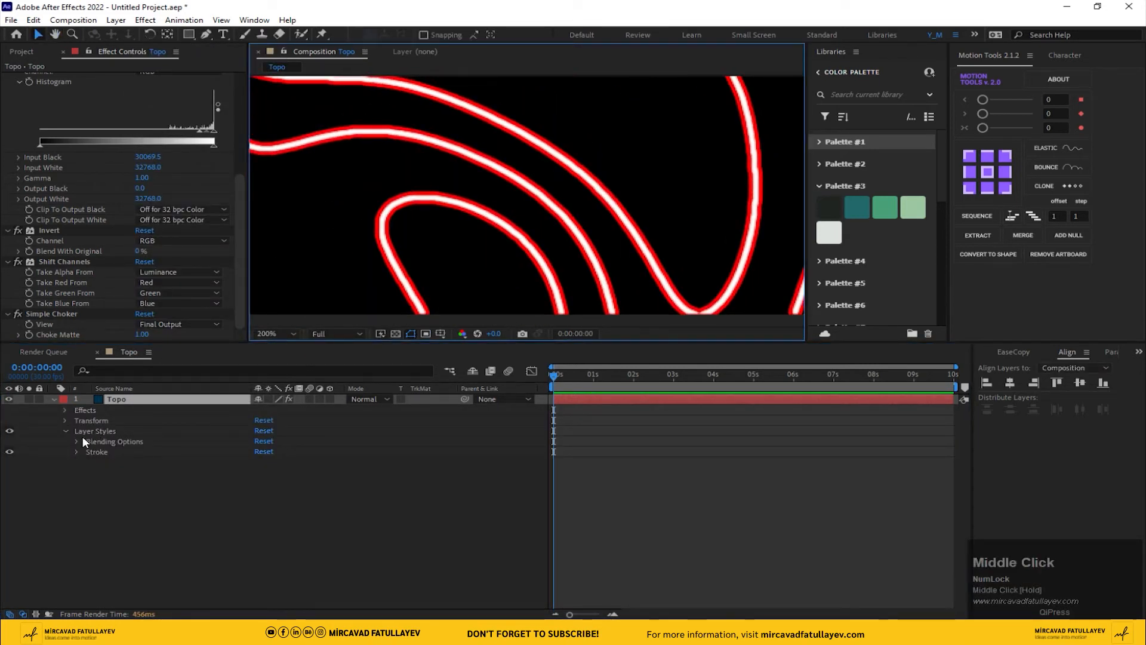
left_click(75, 451)
left_click(260, 483)
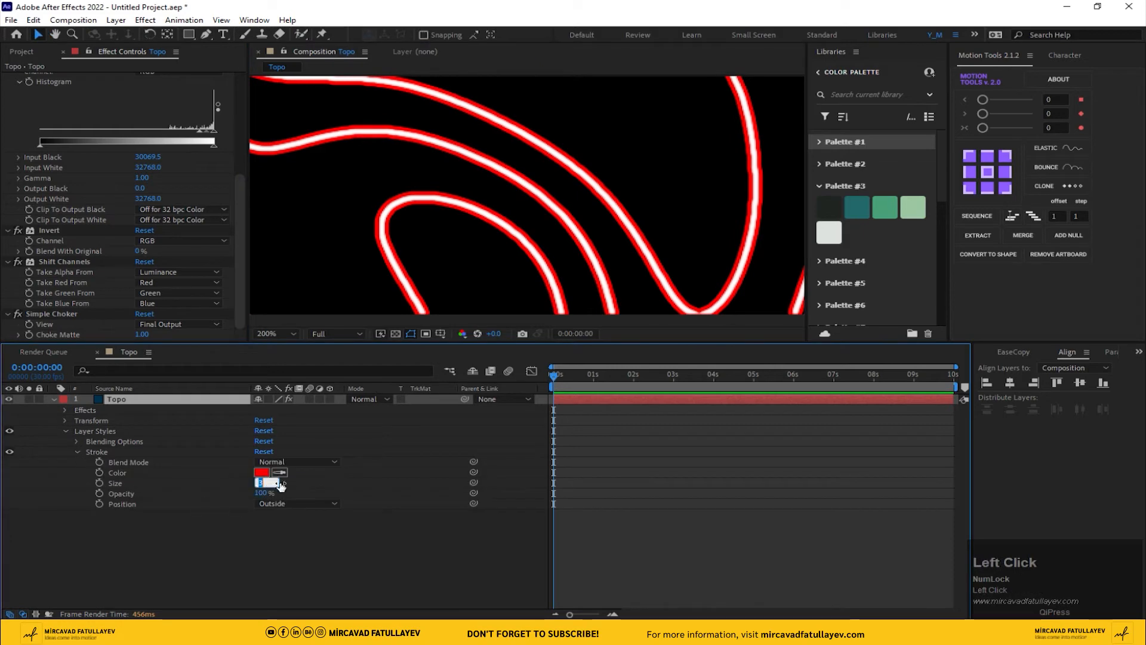
type("5")
key("Return")
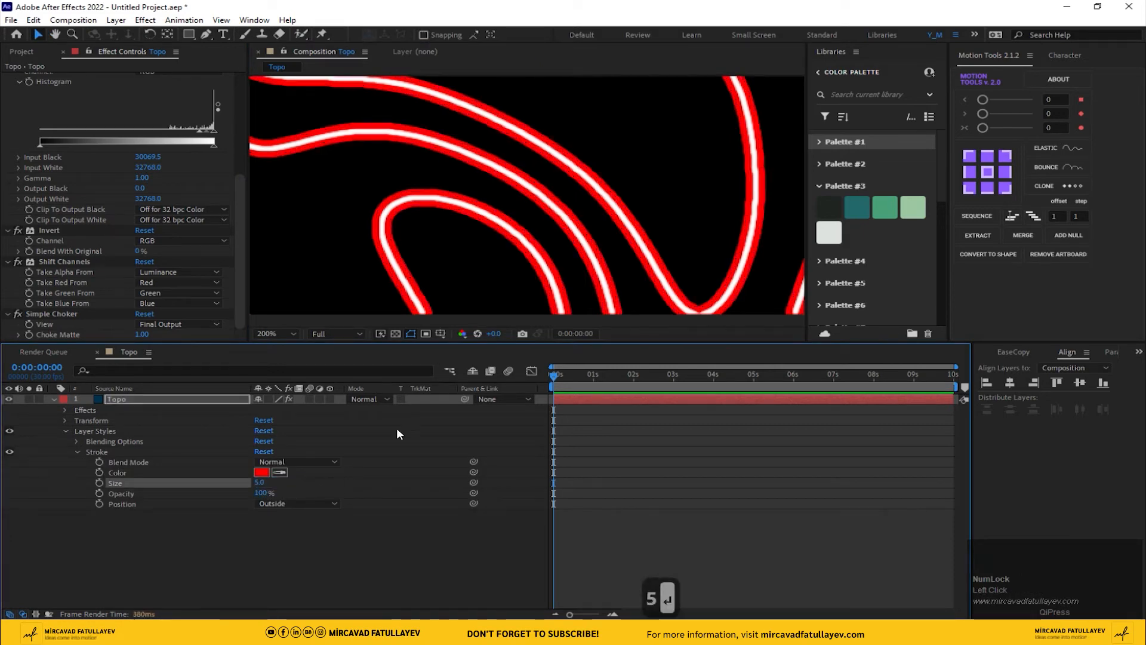
Set a first keyframe for the Fractal Noise Scale at the start of the composition
scroll(469, 288, "down", 1)
scroll(469, 287, "down", 1)
middle_click(537, 189)
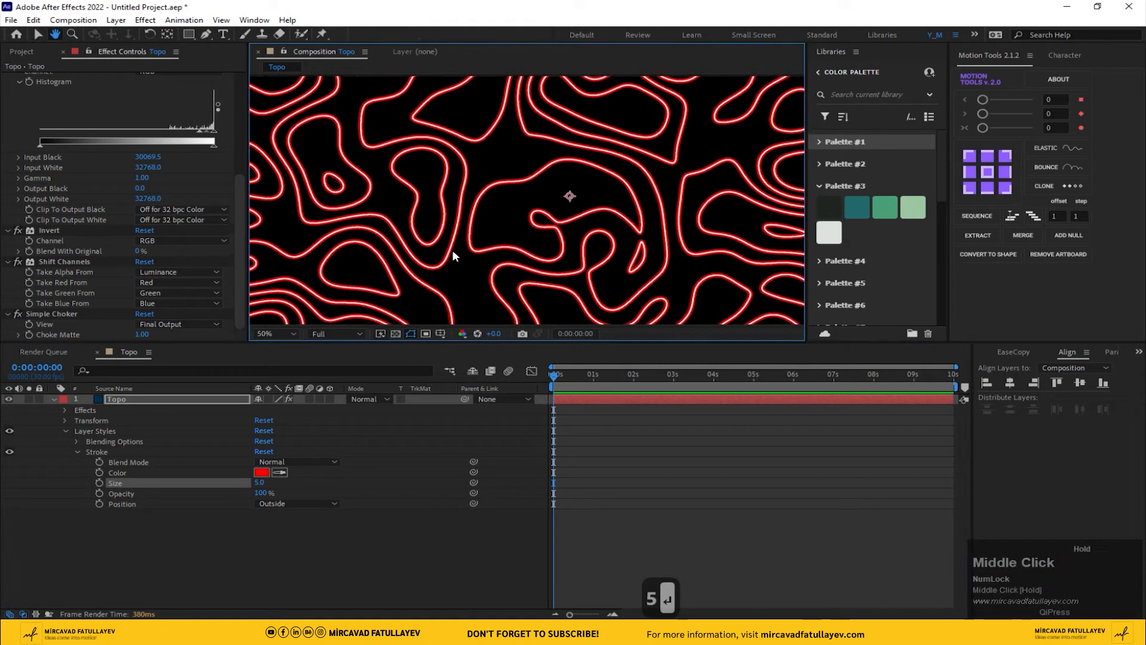
scroll(471, 234, "down", 1)
middle_click(471, 234)
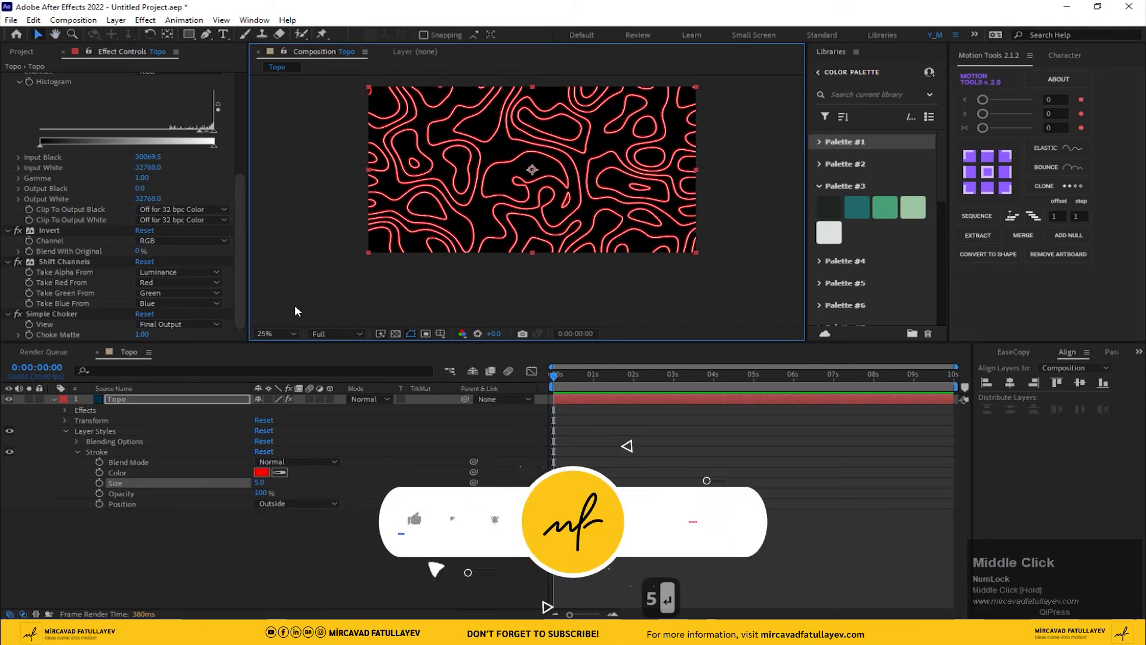
scroll(154, 173, "up", 4)
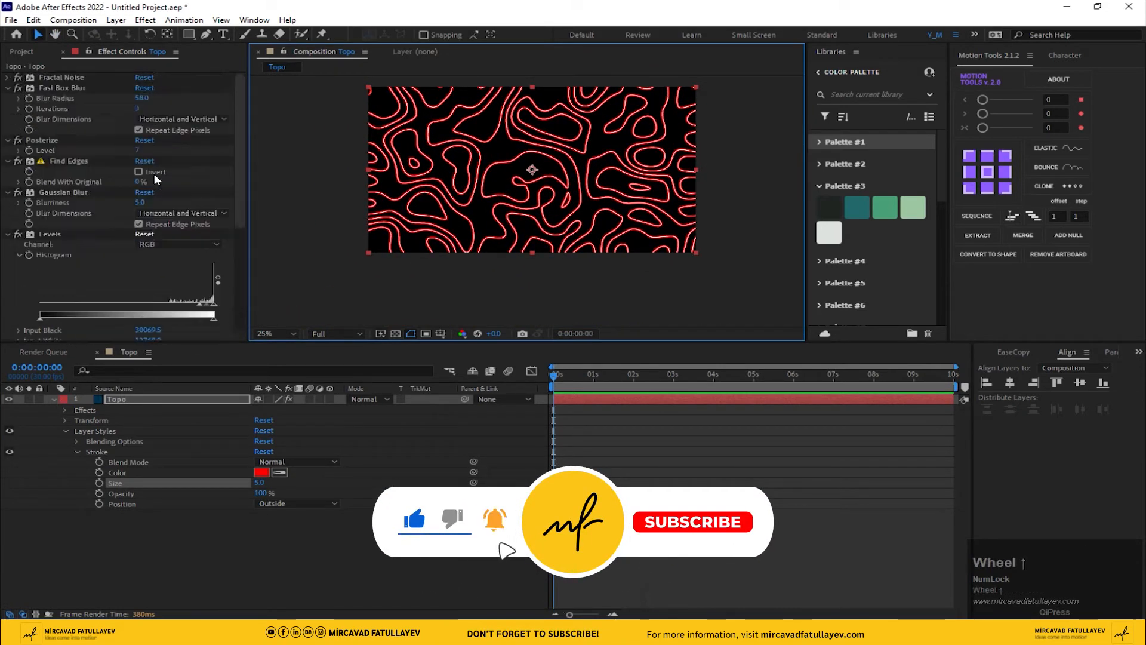
left_click(8, 78)
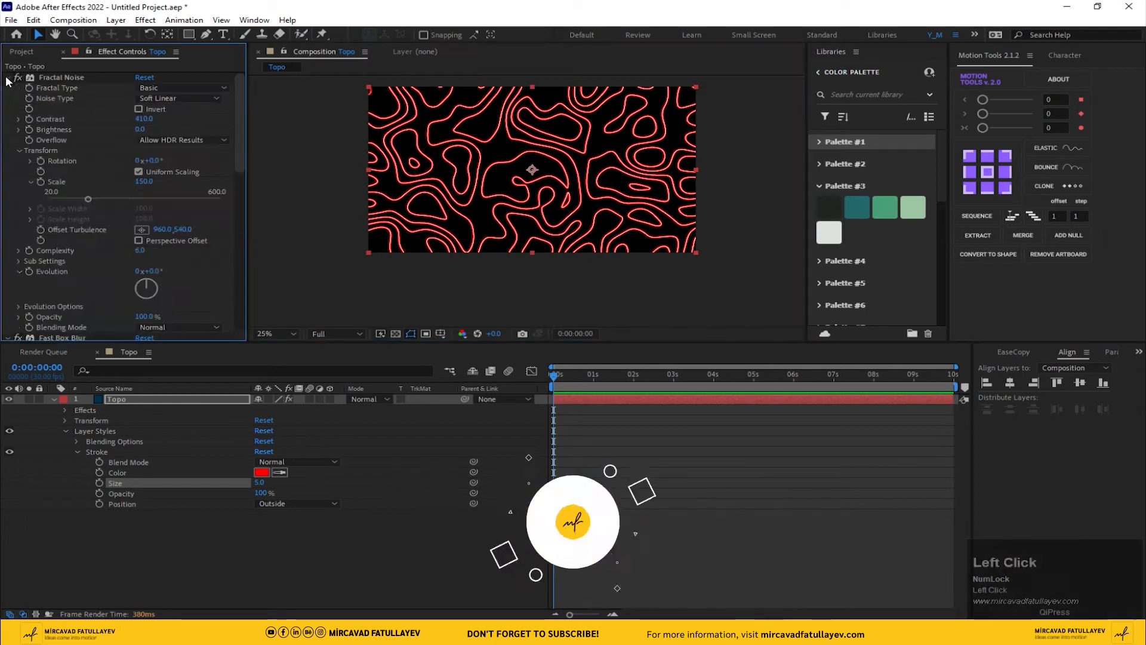
left_click(40, 181)
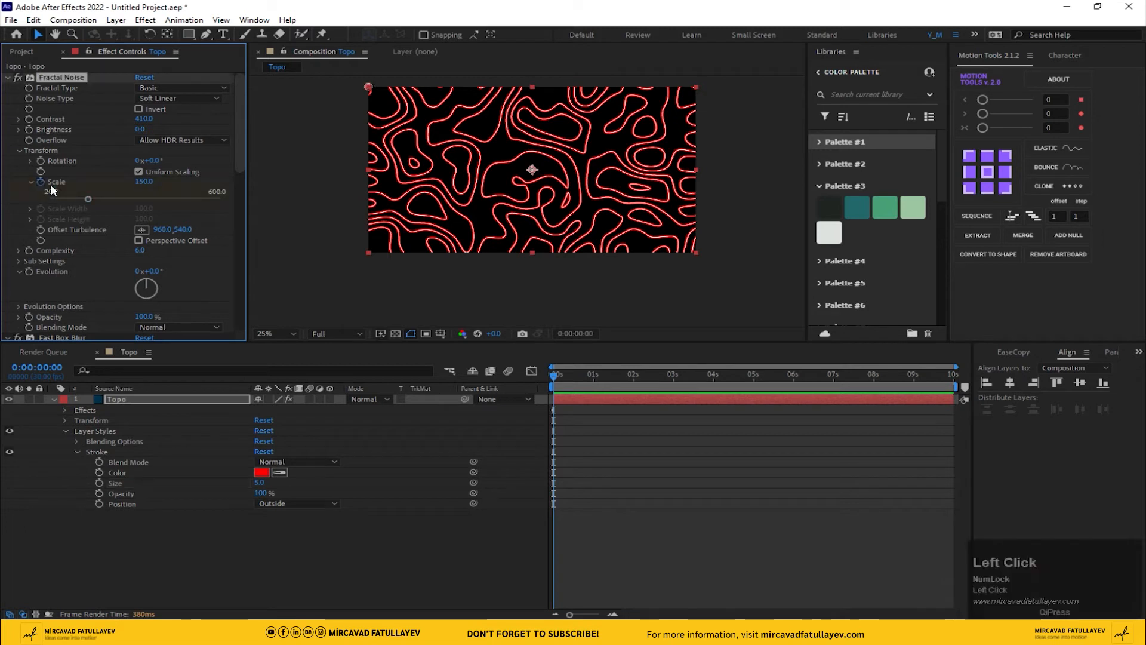
At the last frame, 0:00:09:29, set the Fractal Noise Scale to 200 for a second keyframe
left_click_drag(938, 376, 1017, 392)
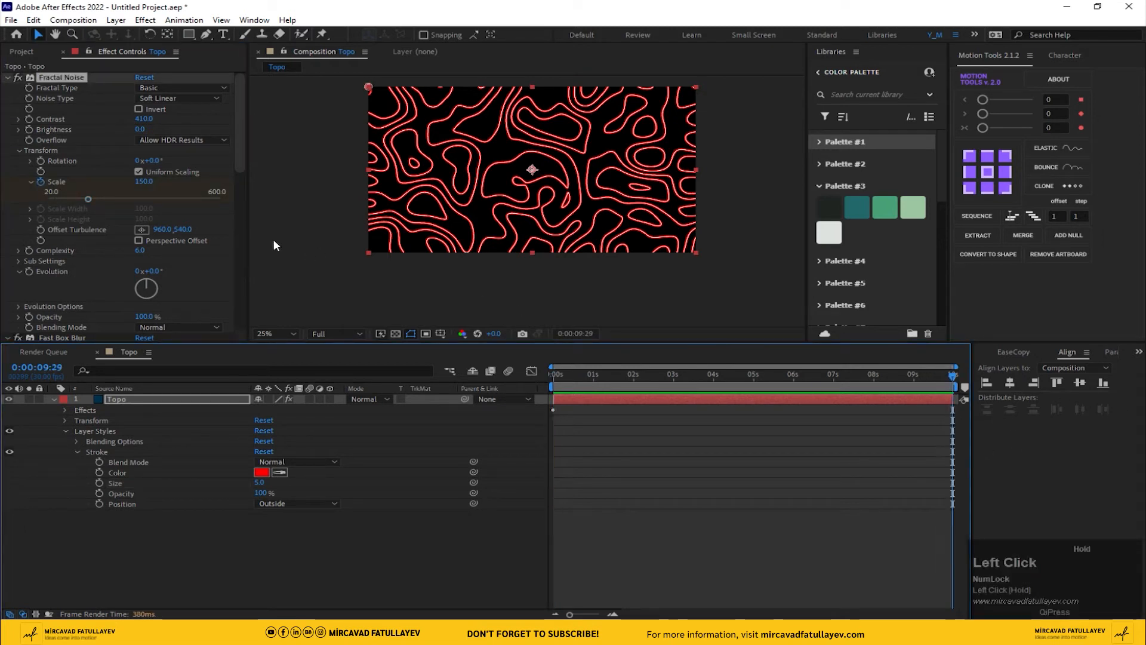
left_click(150, 182)
type("200")
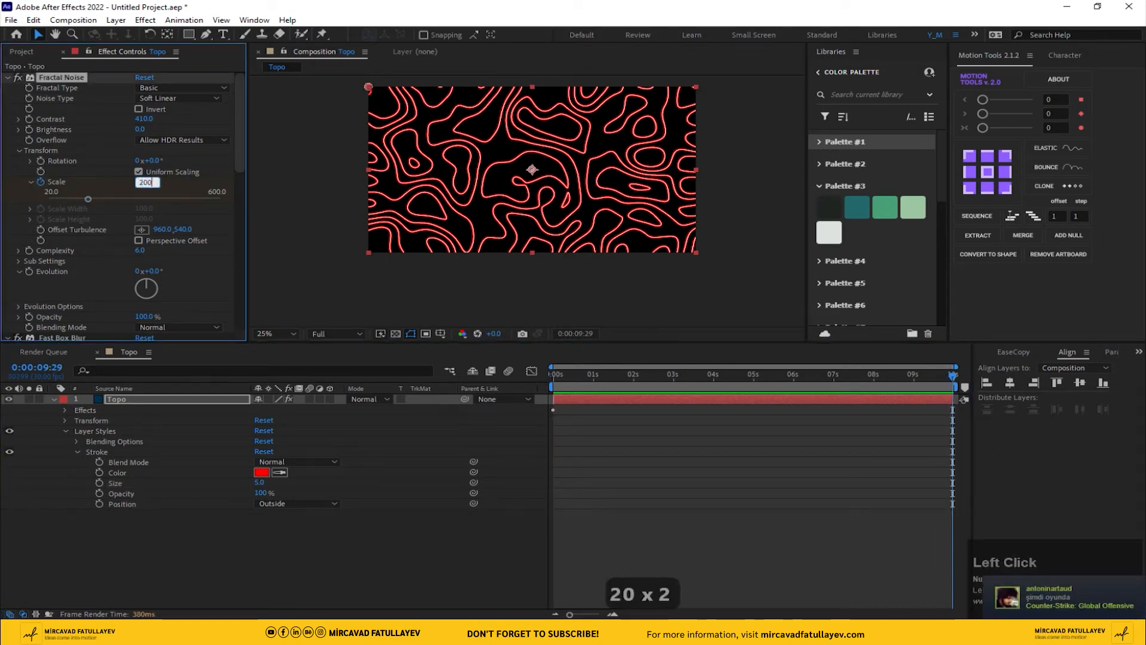
key("Return")
Return to the start of the composition and preview the Scale animation of the contour lines
left_click(571, 377)
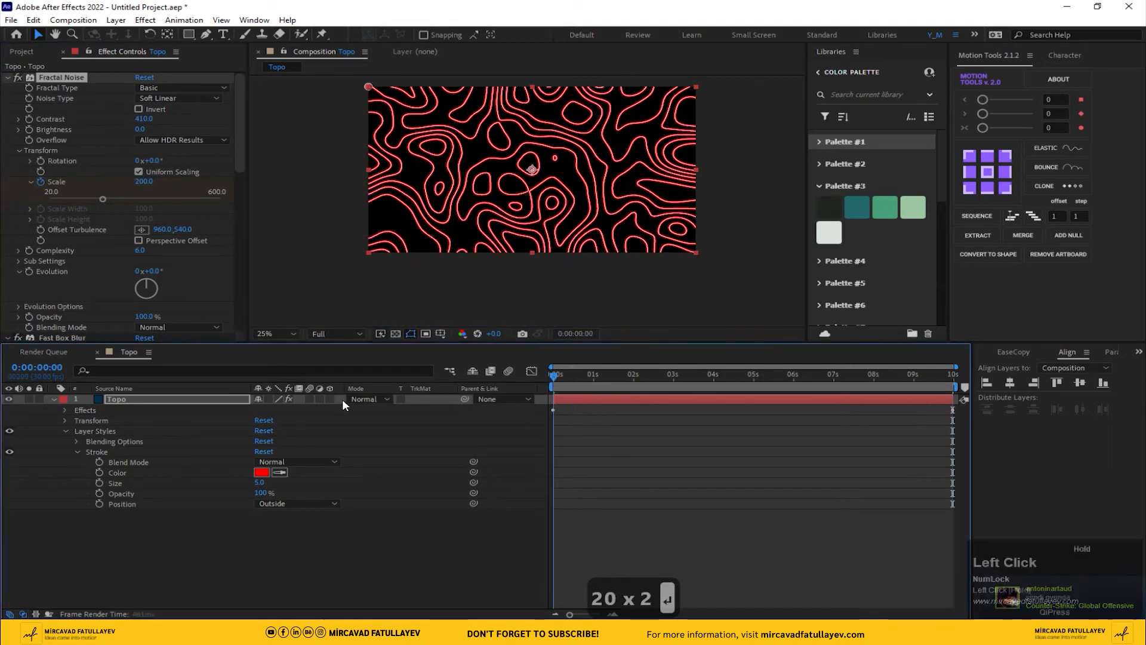
key("space")
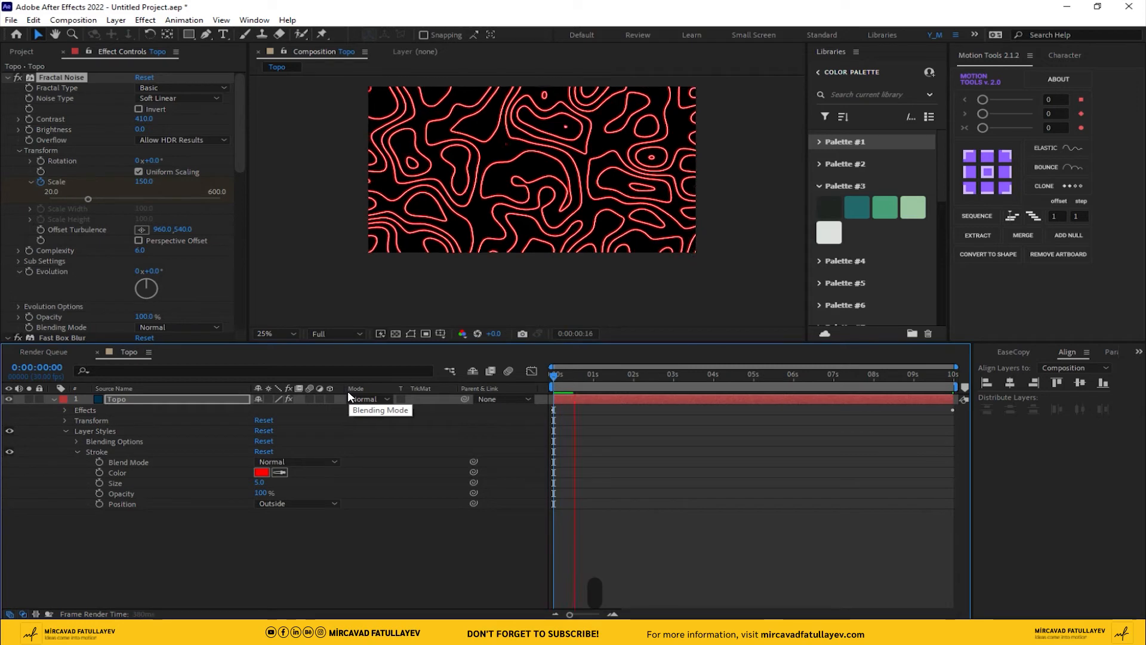
key("space")
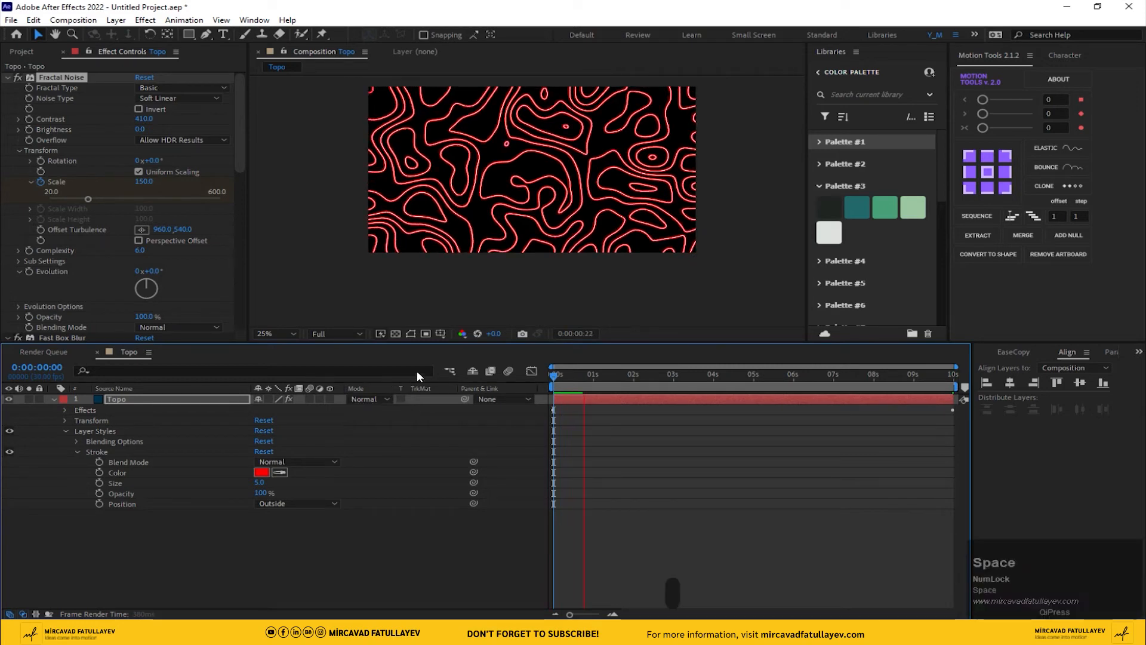
Lower the composition preview resolution to Quarter and preview the contour-line animation from the start
left_click(356, 332)
left_click(345, 398)
left_click(562, 378)
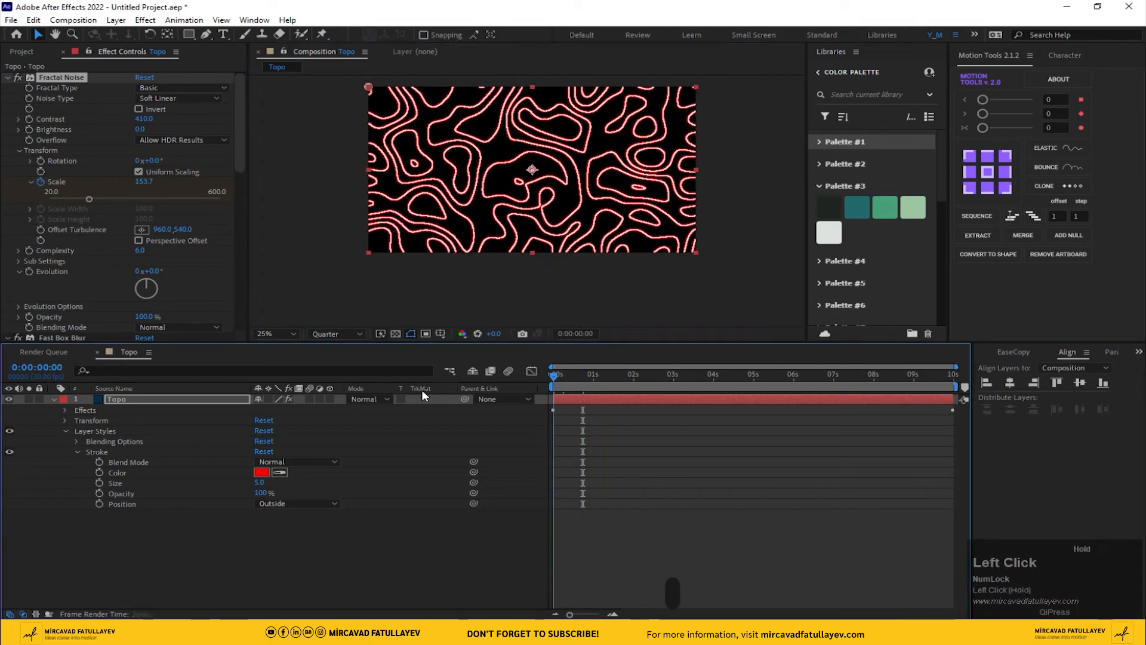
key("space")
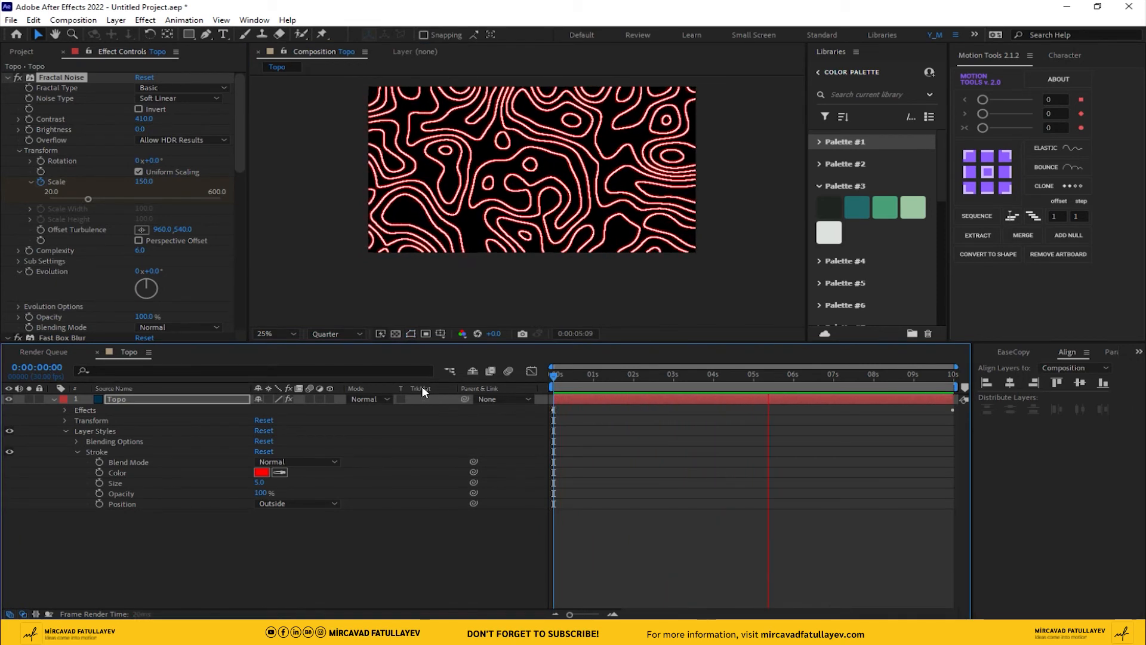
Keyframe the Fractal Noise Offset Turbulence at the composition start, and set it to 960, 1164 at 0:00:09:29
left_click_drag(590, 380, 338, 370)
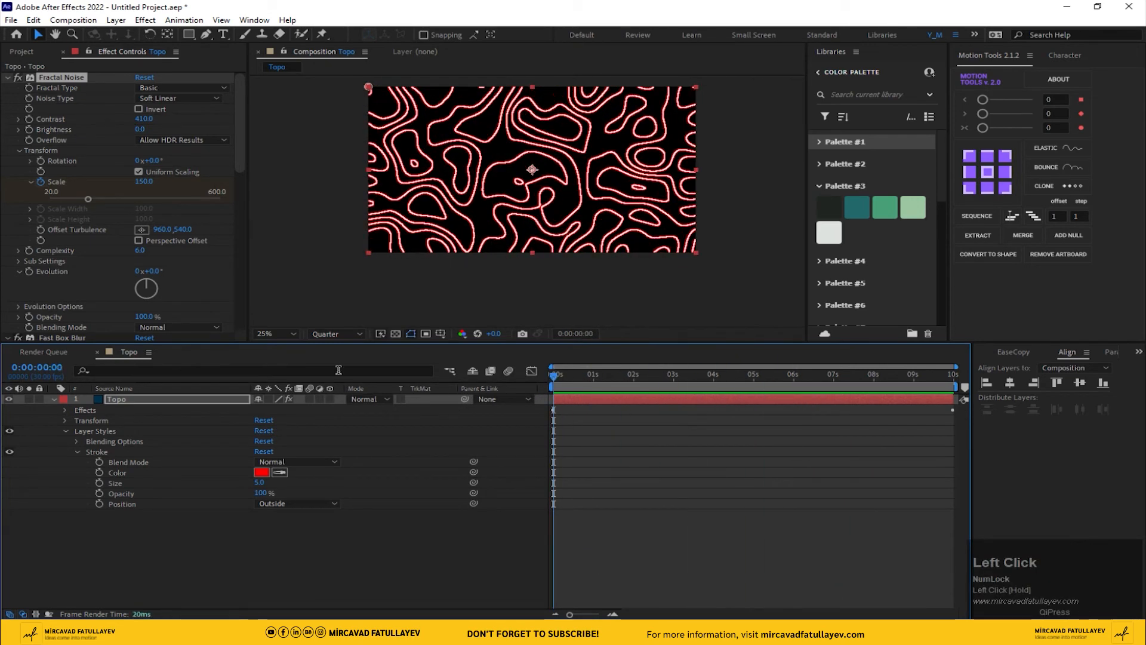
left_click(41, 229)
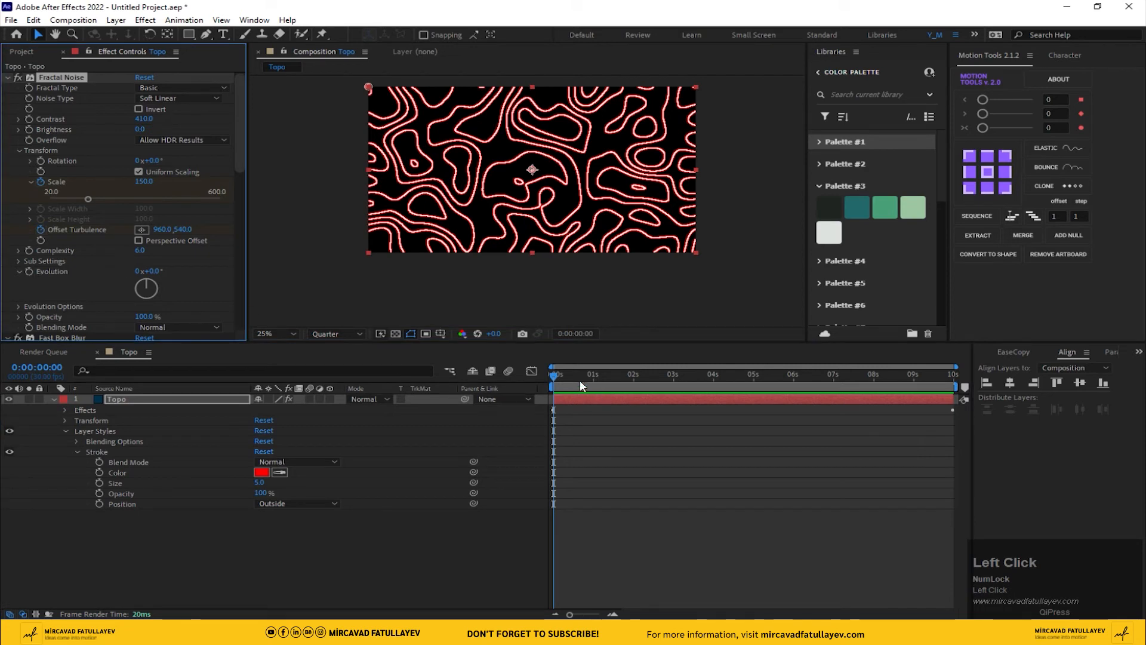
left_click_drag(579, 379, 983, 395)
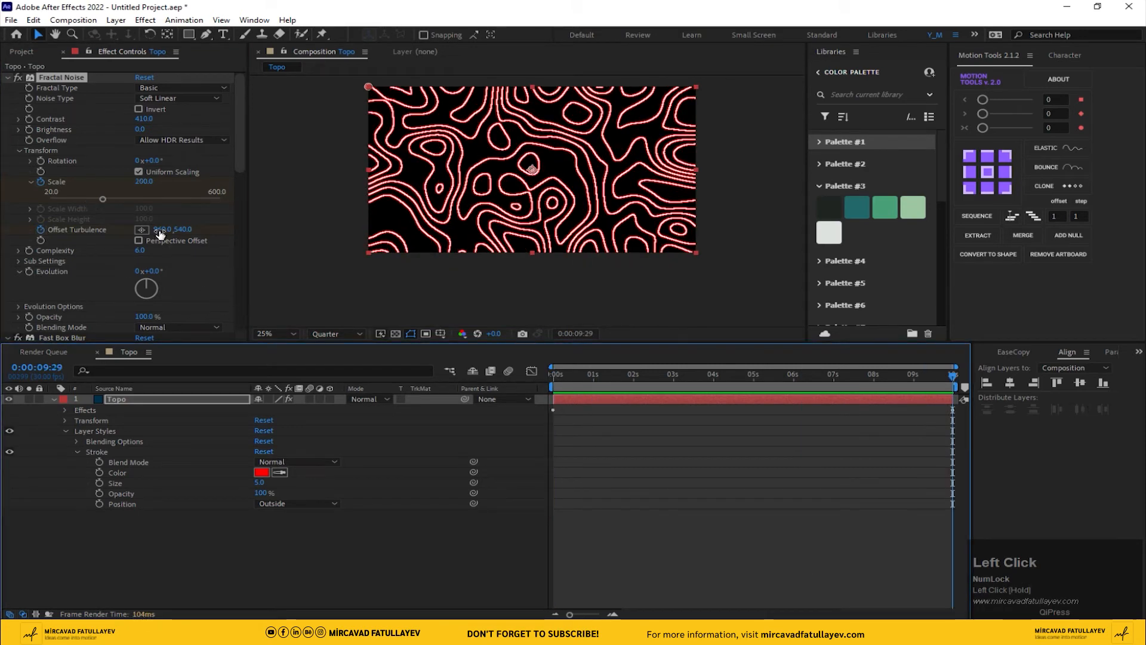
left_click_drag(181, 229, 576, 272)
Preview the contour lines' Offset Turbulence motion from the first frame, and return to the start of the composition
left_click_drag(568, 376, 267, 390)
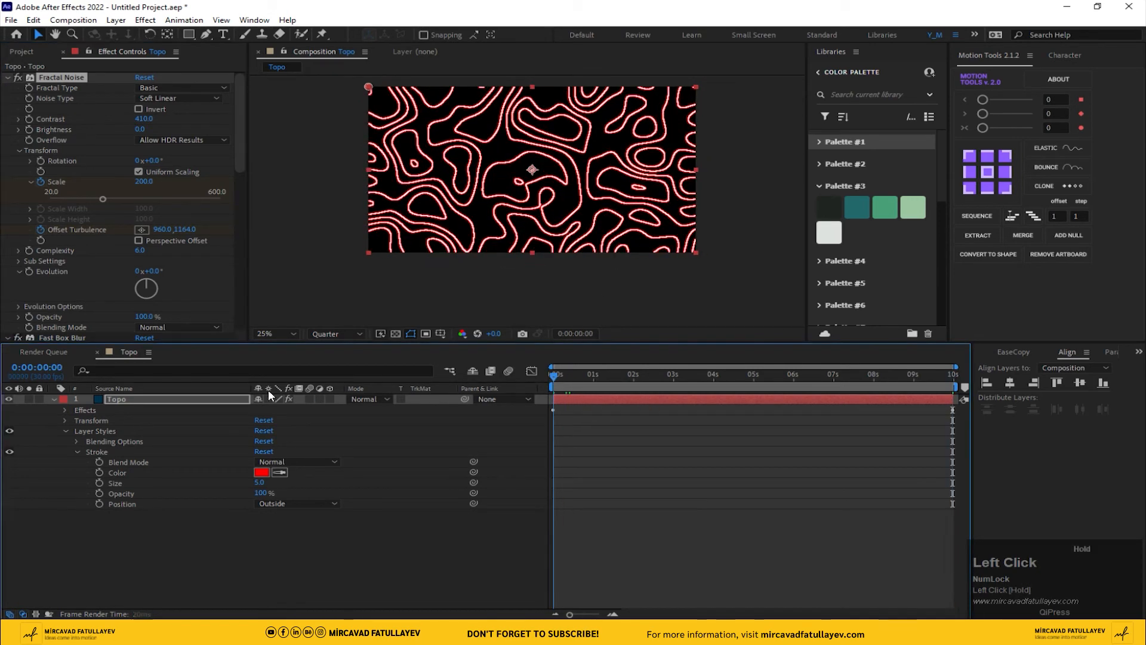
key("space")
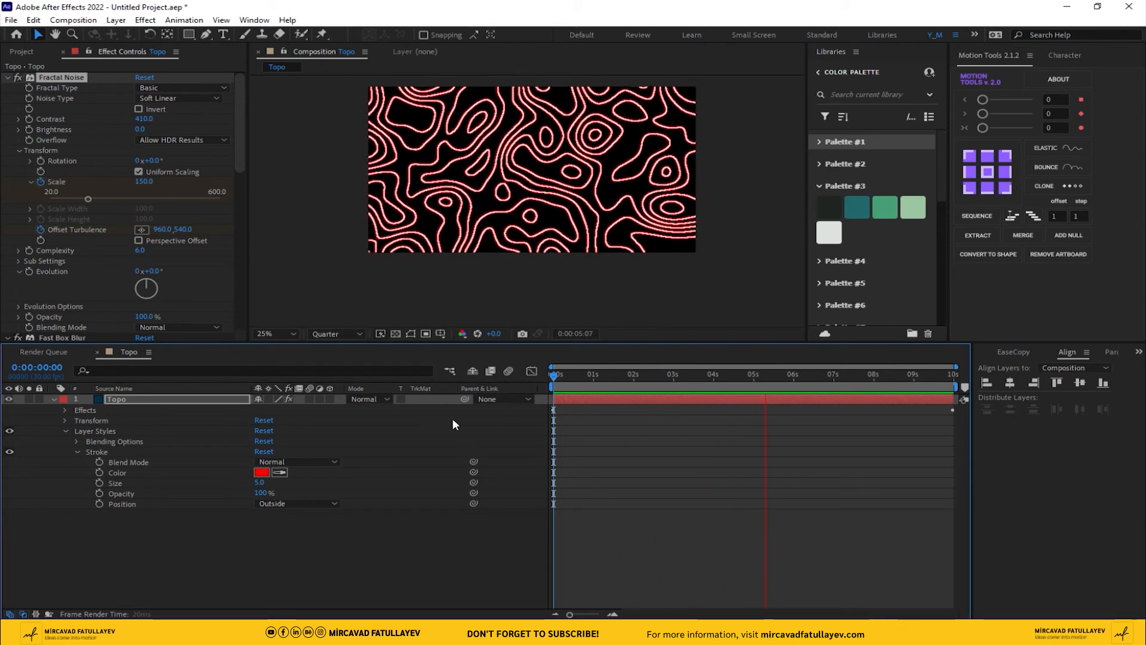
left_click_drag(574, 376, 499, 385)
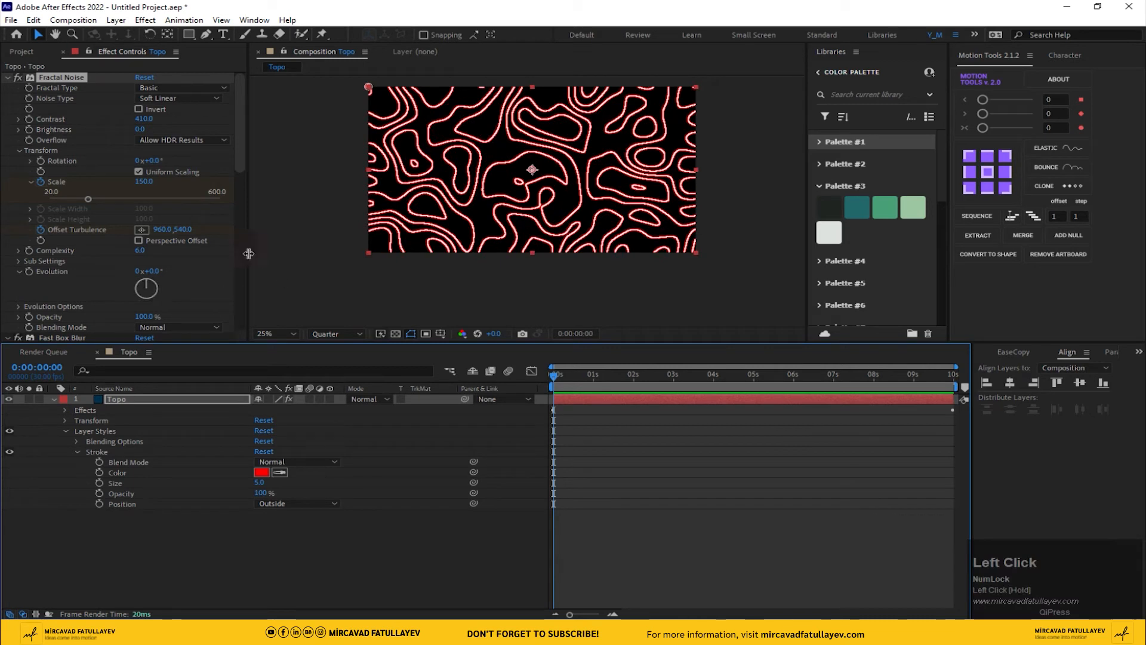
Add the expression time*80 to the Fractal Noise Evolution property and preview the resulting animation
left_click_drag(238, 156, 235, 182)
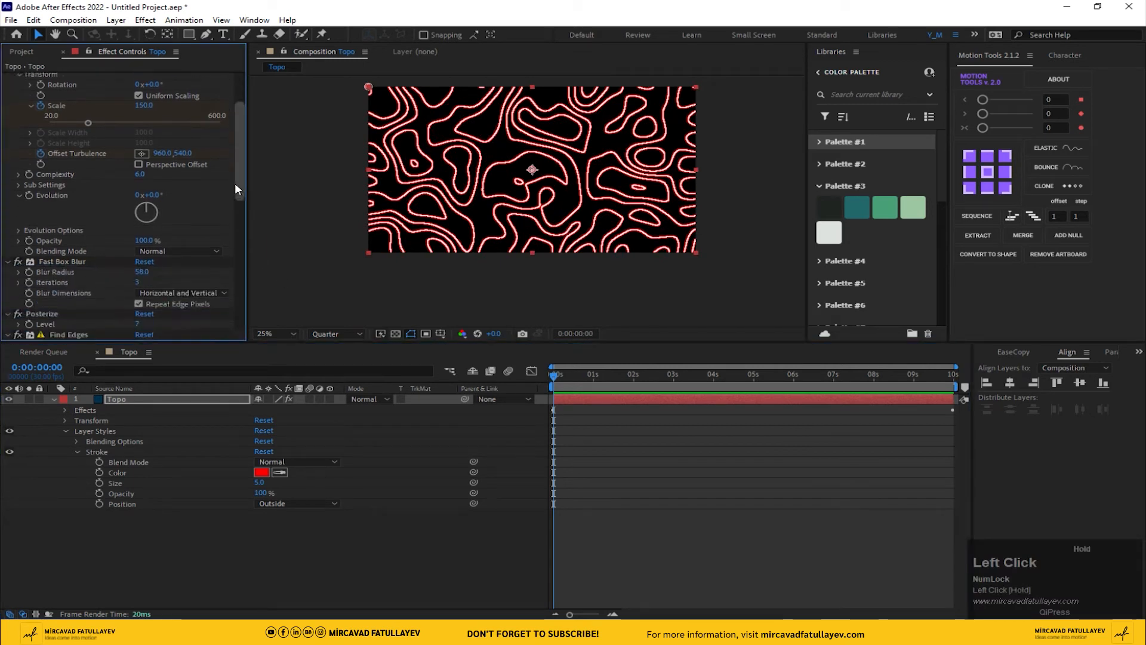
left_click(29, 194, "alt")
type("time")
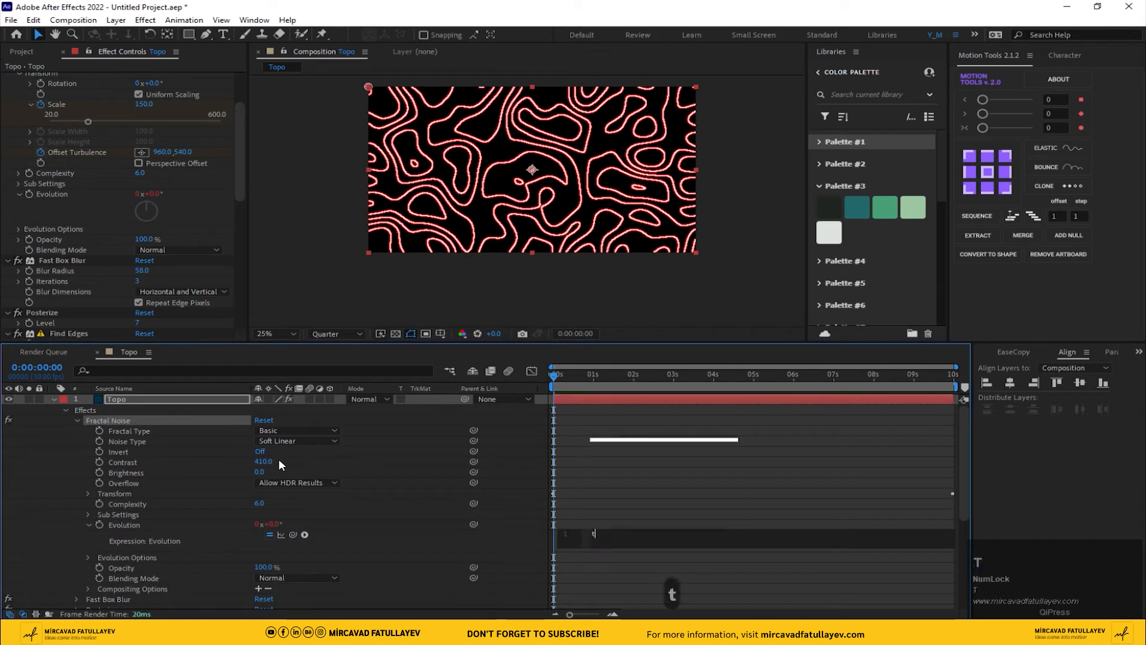
type("*80")
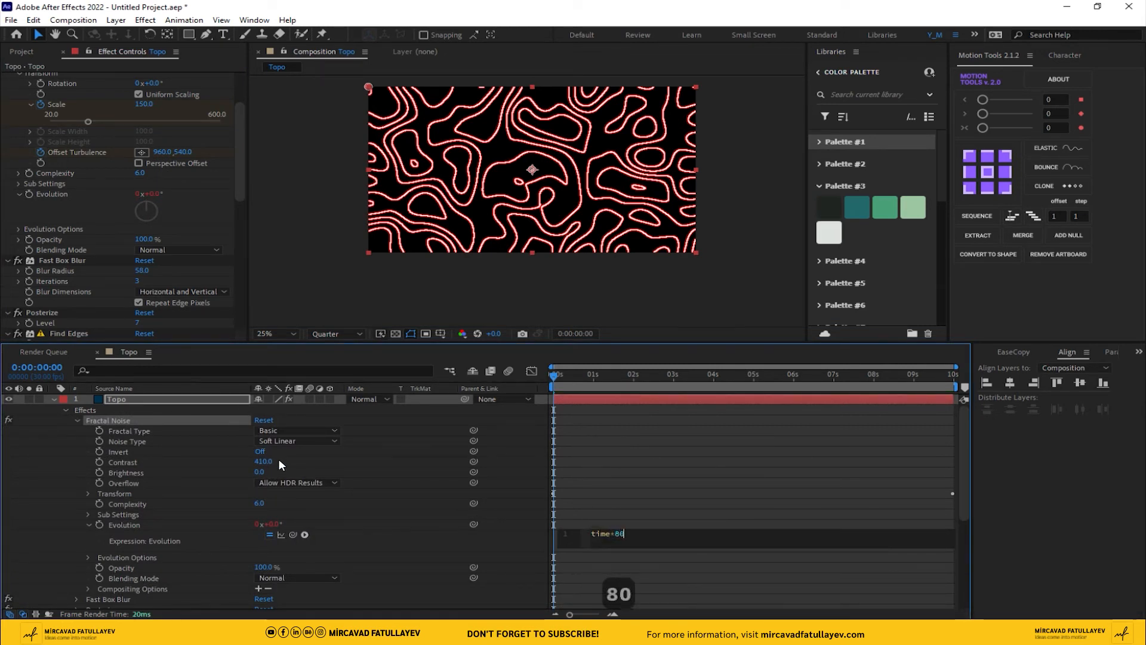
key("Return")
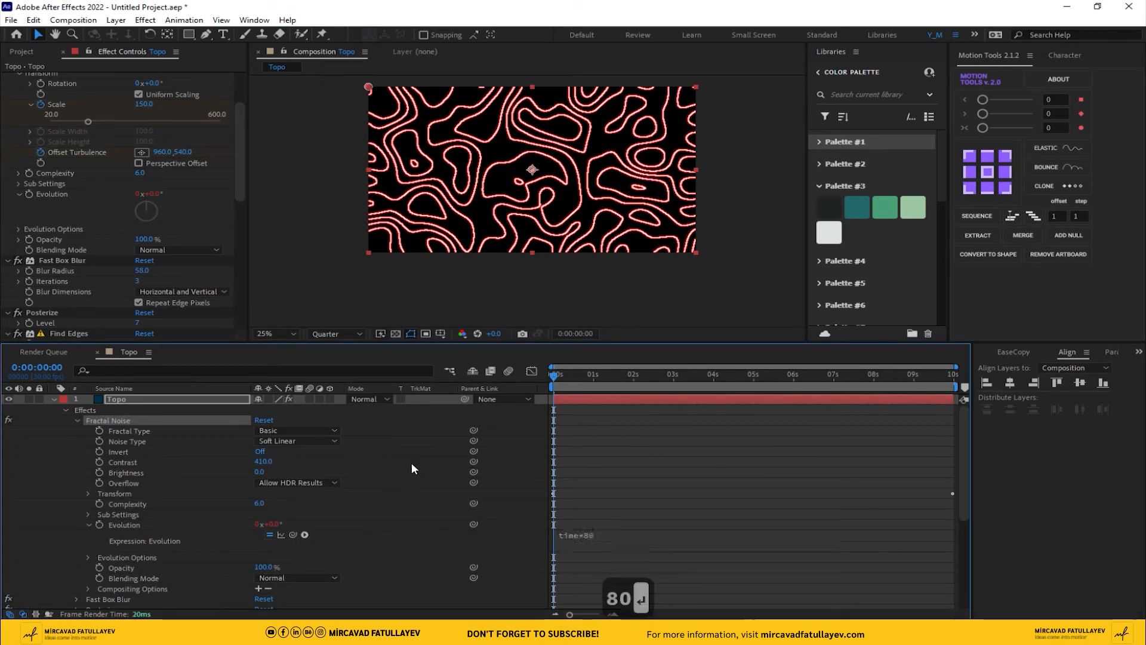
key("space")
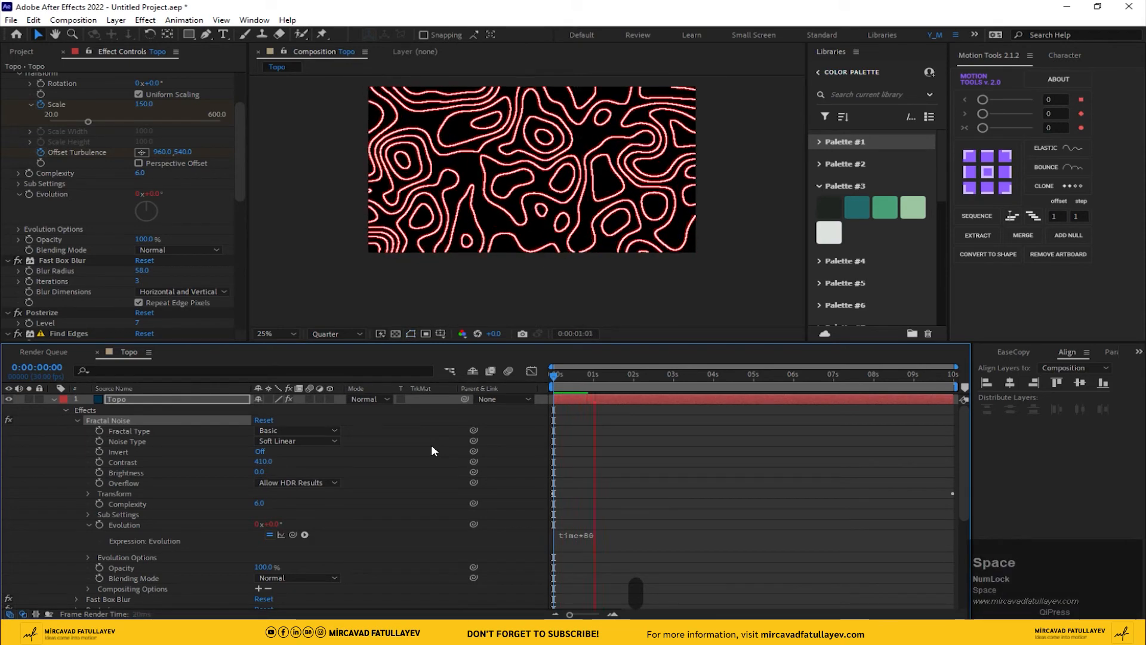